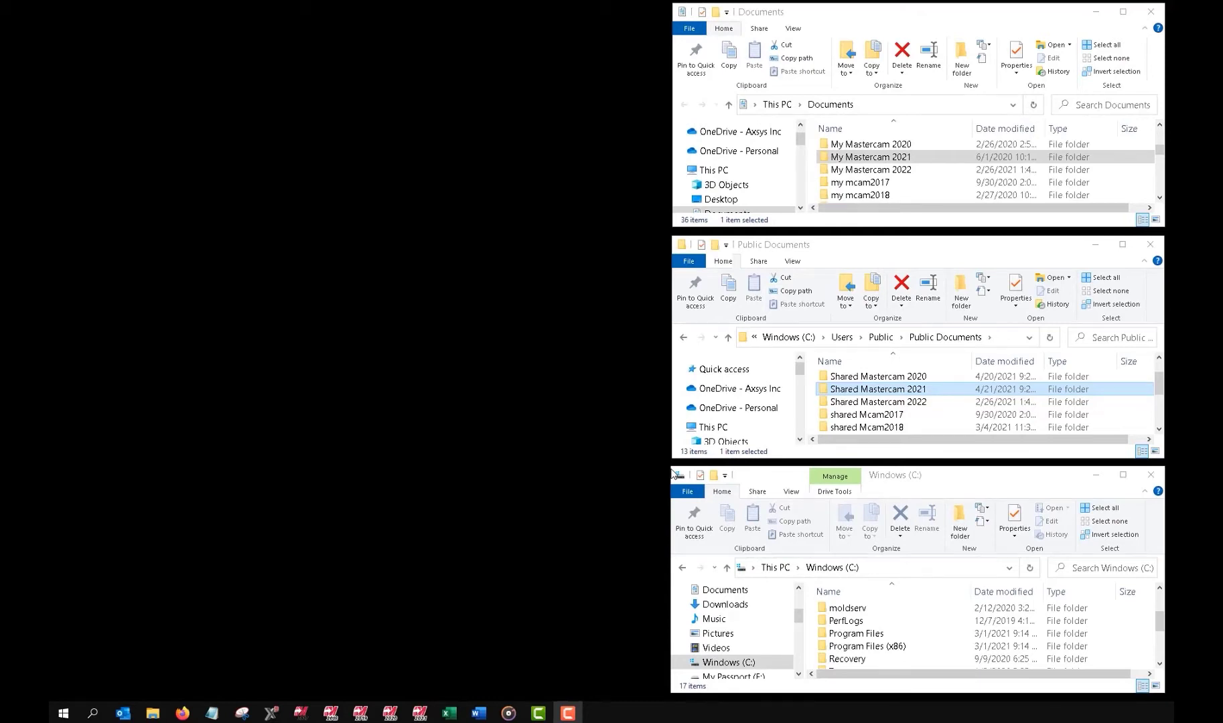
# Rename the My Mastercam 2021 folder in Documents to 'My Mastercam 2021 - gl'
pyautogui.click(670, 465)
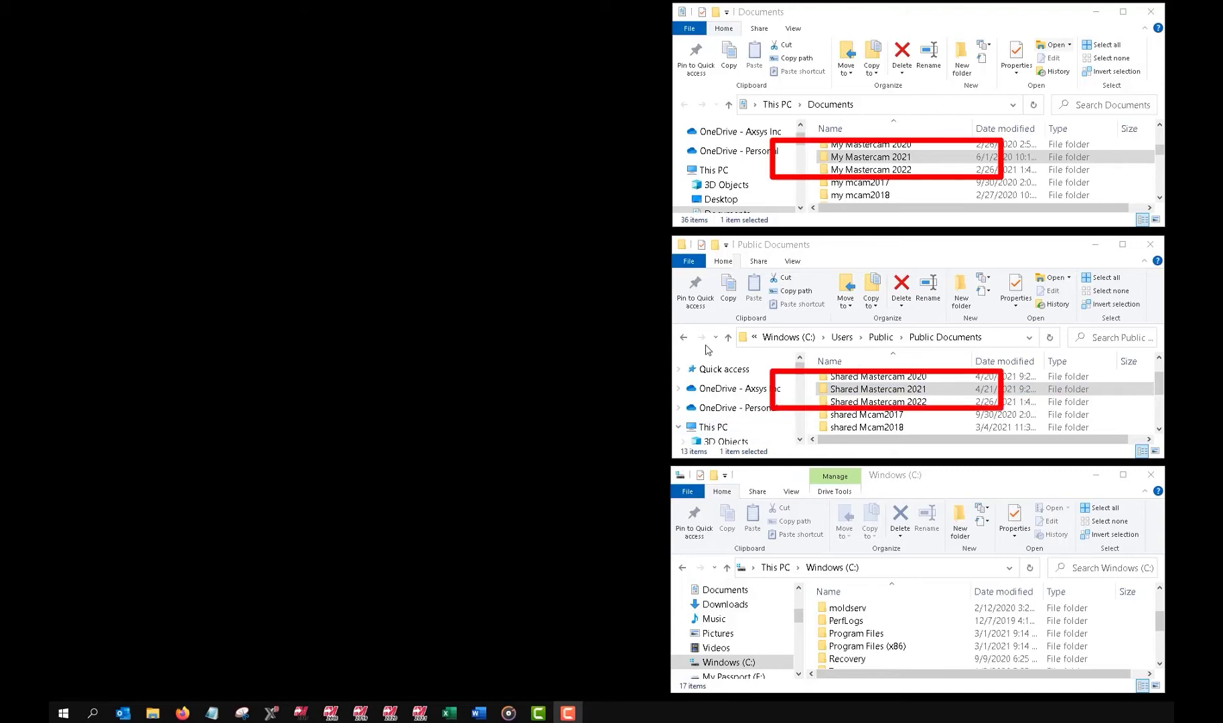
pyautogui.click(862, 157)
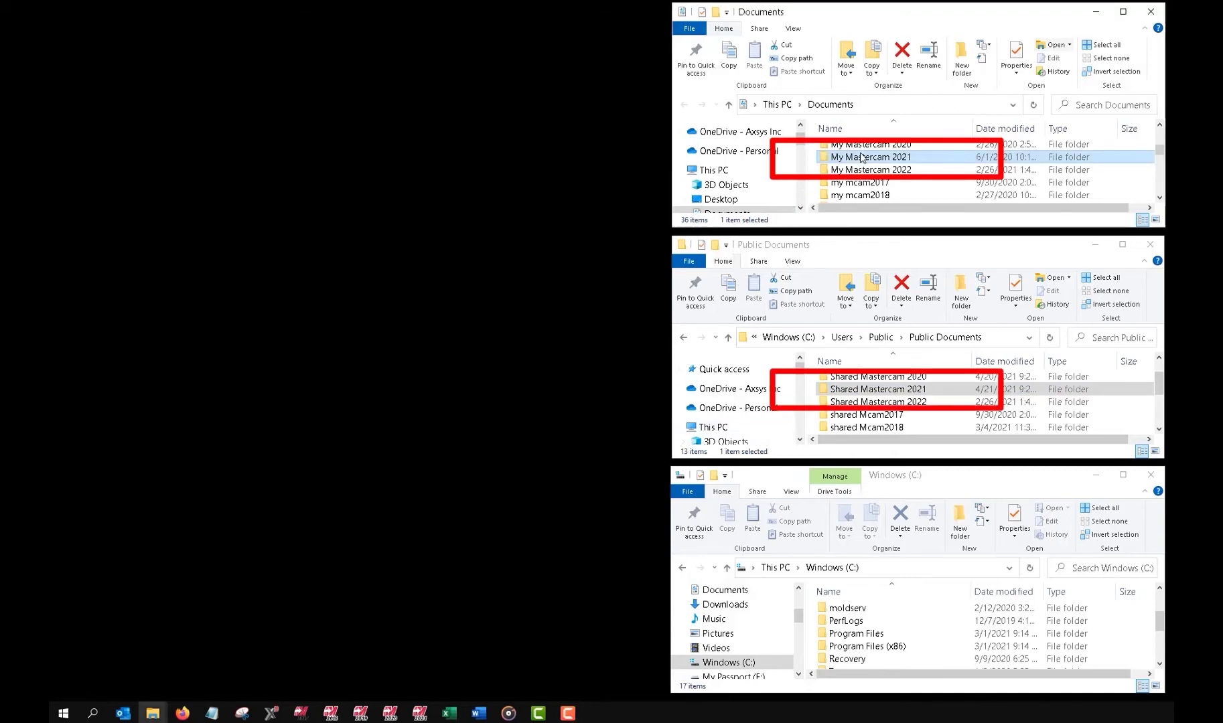
pyautogui.rightClick(862, 158)
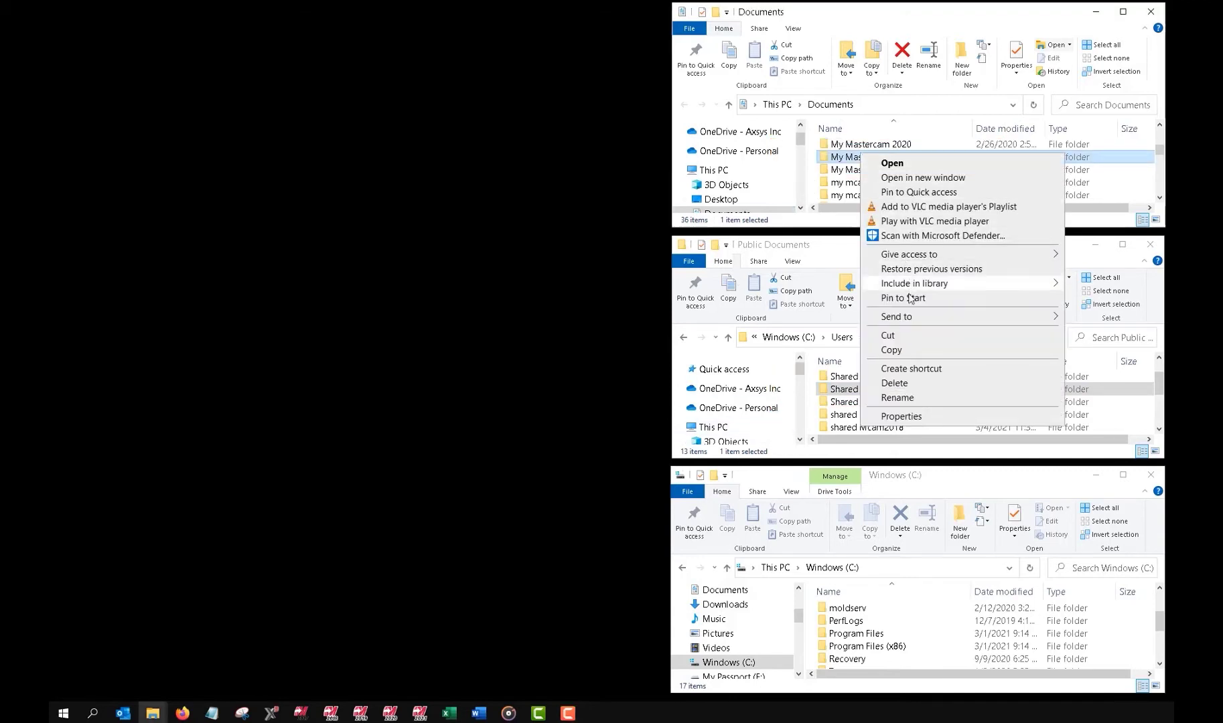
pyautogui.click(918, 398)
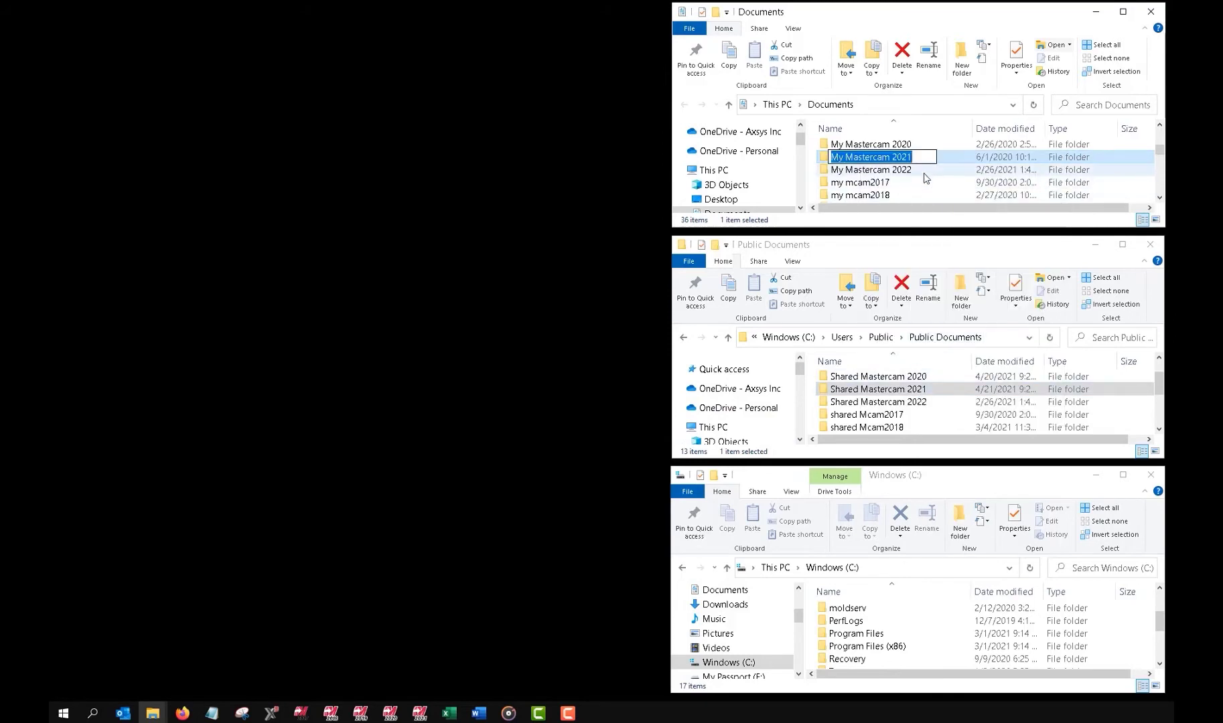
pyautogui.write(' - ')
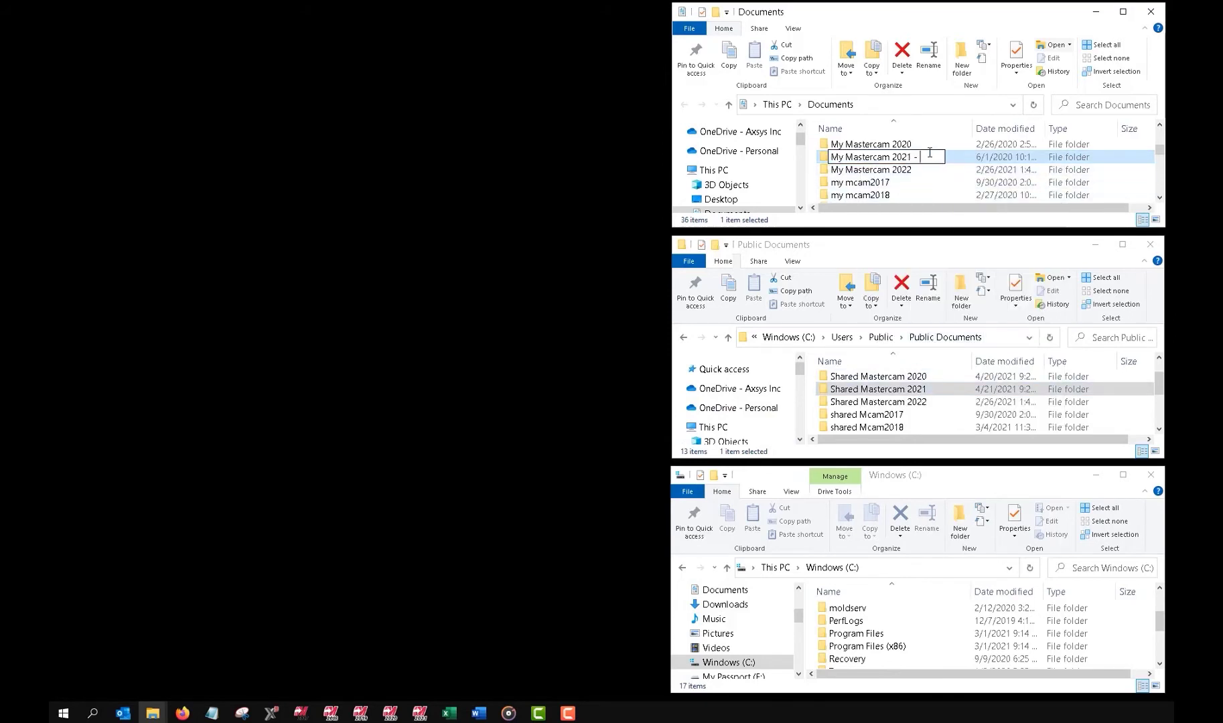
pyautogui.write('gl')
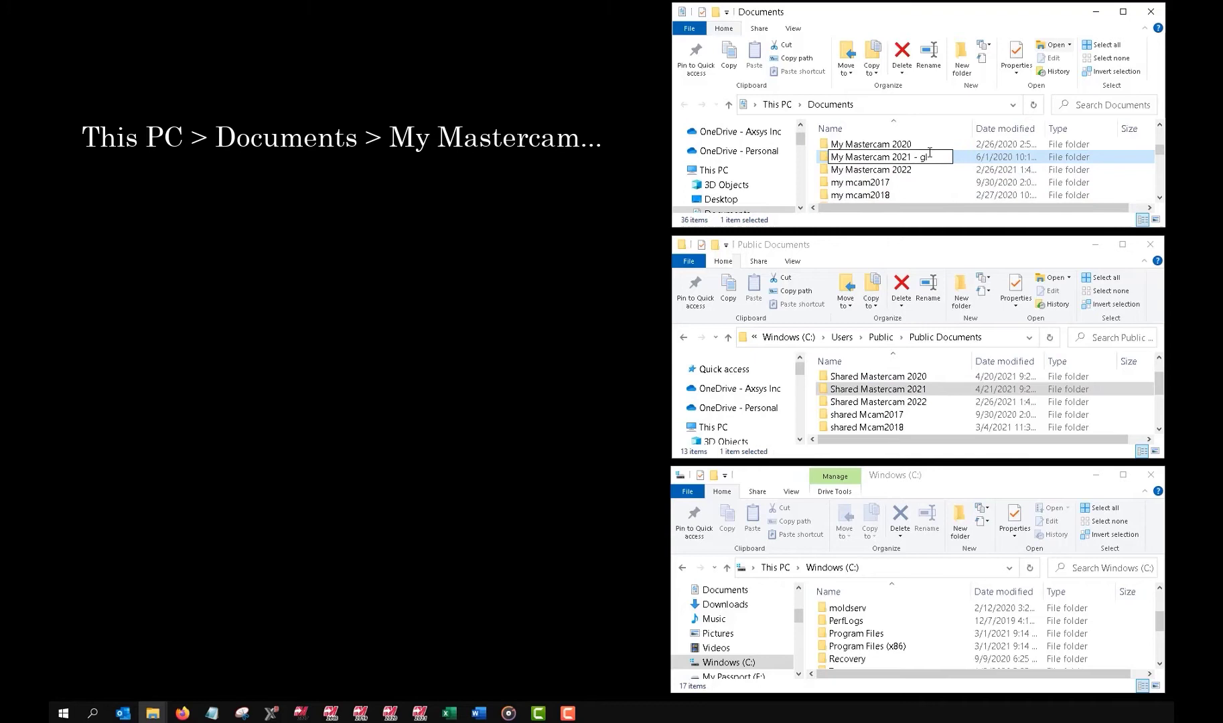
pyautogui.press('Return')
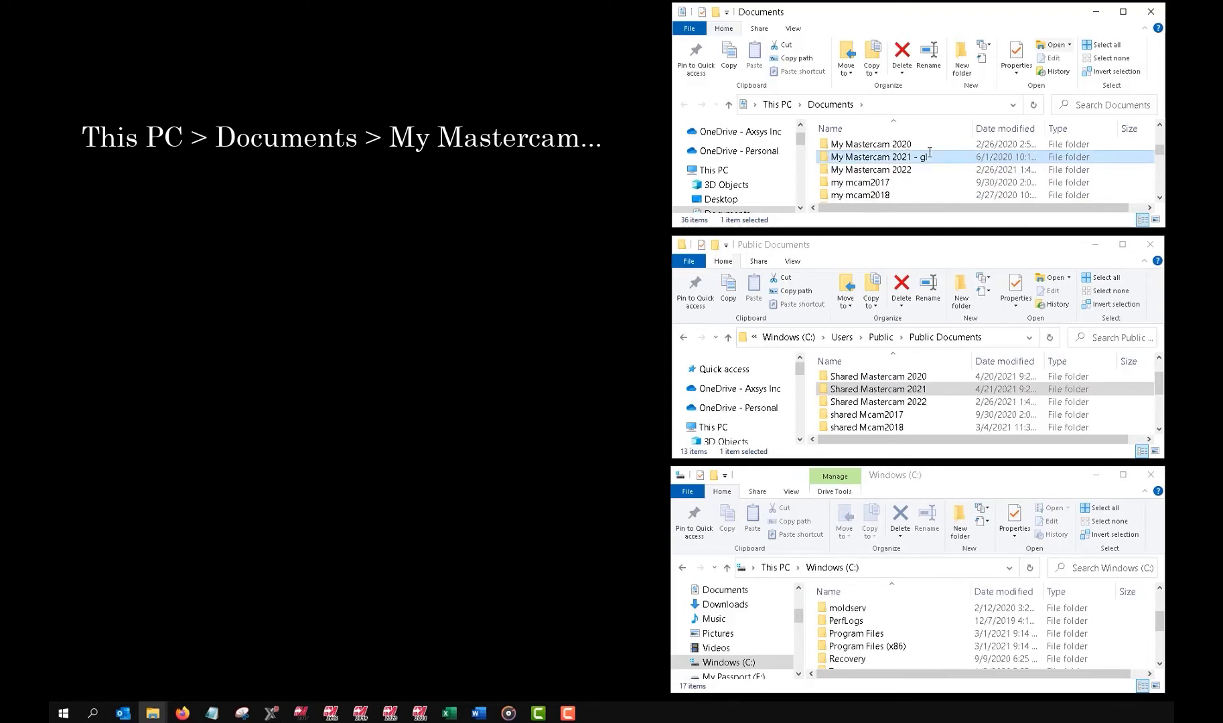
# Rename Shared Mastercam 2021 in Public Documents to 'Shared Mastercam 2021 - gl'
pyautogui.click(923, 392)
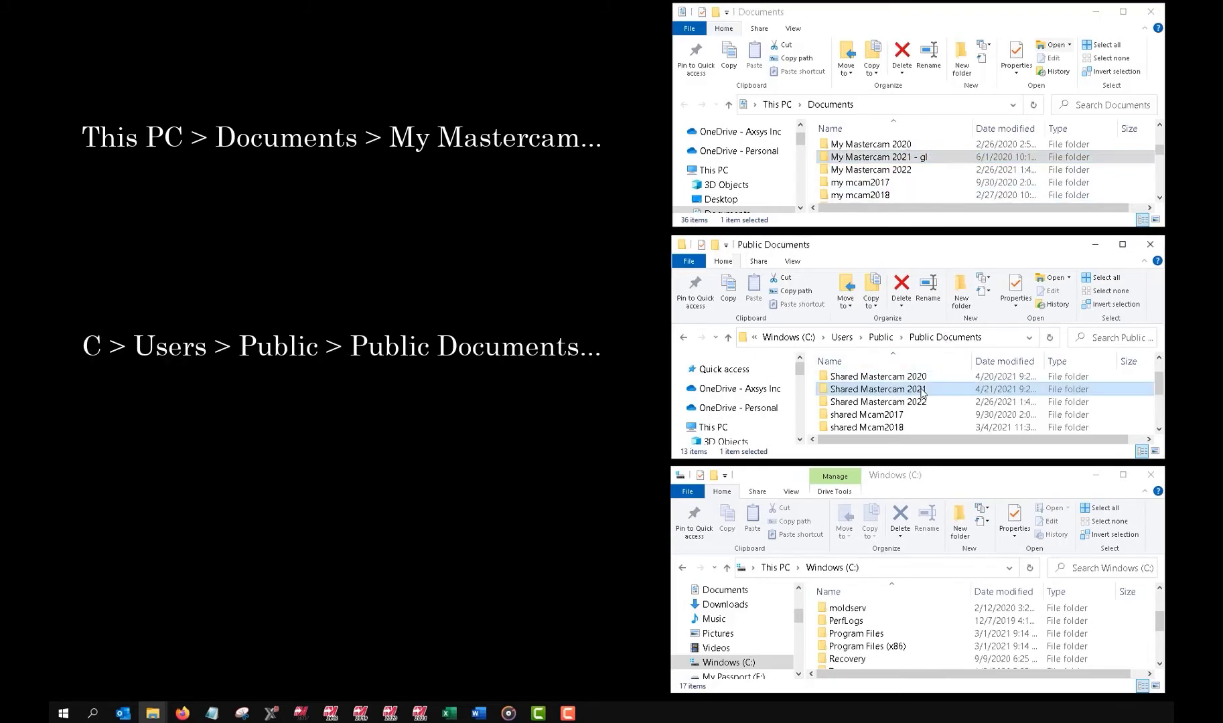
pyautogui.rightClick(922, 391)
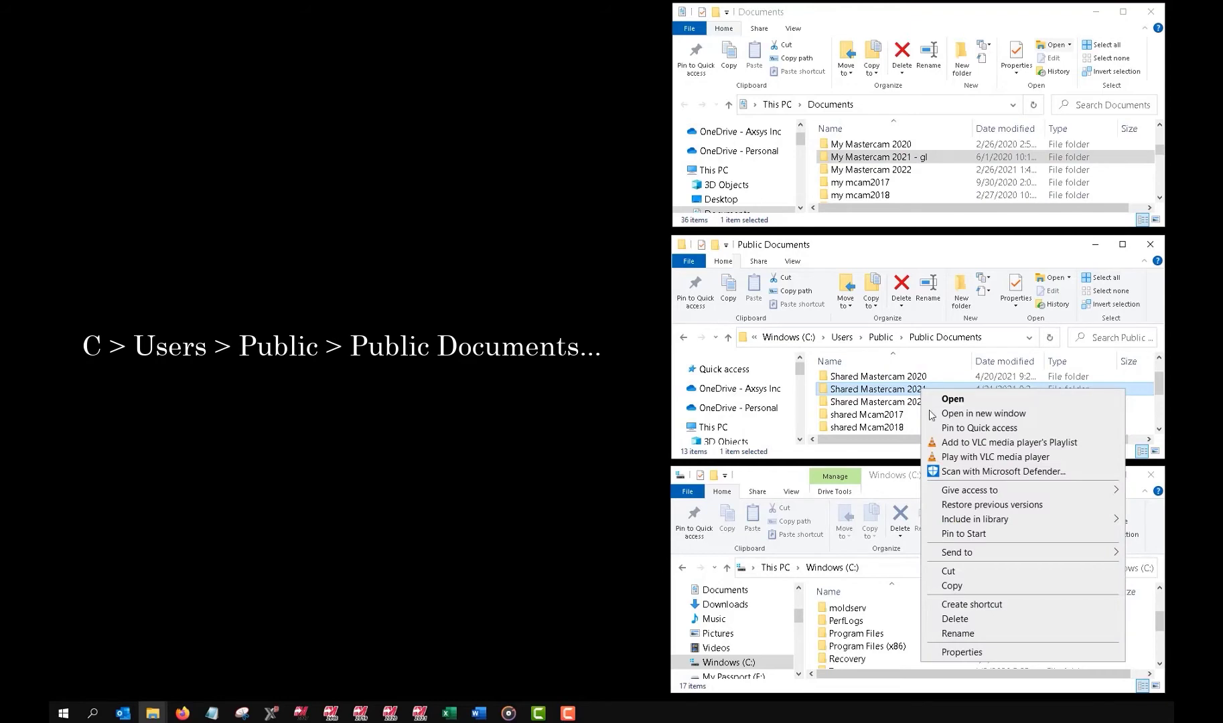
pyautogui.click(972, 634)
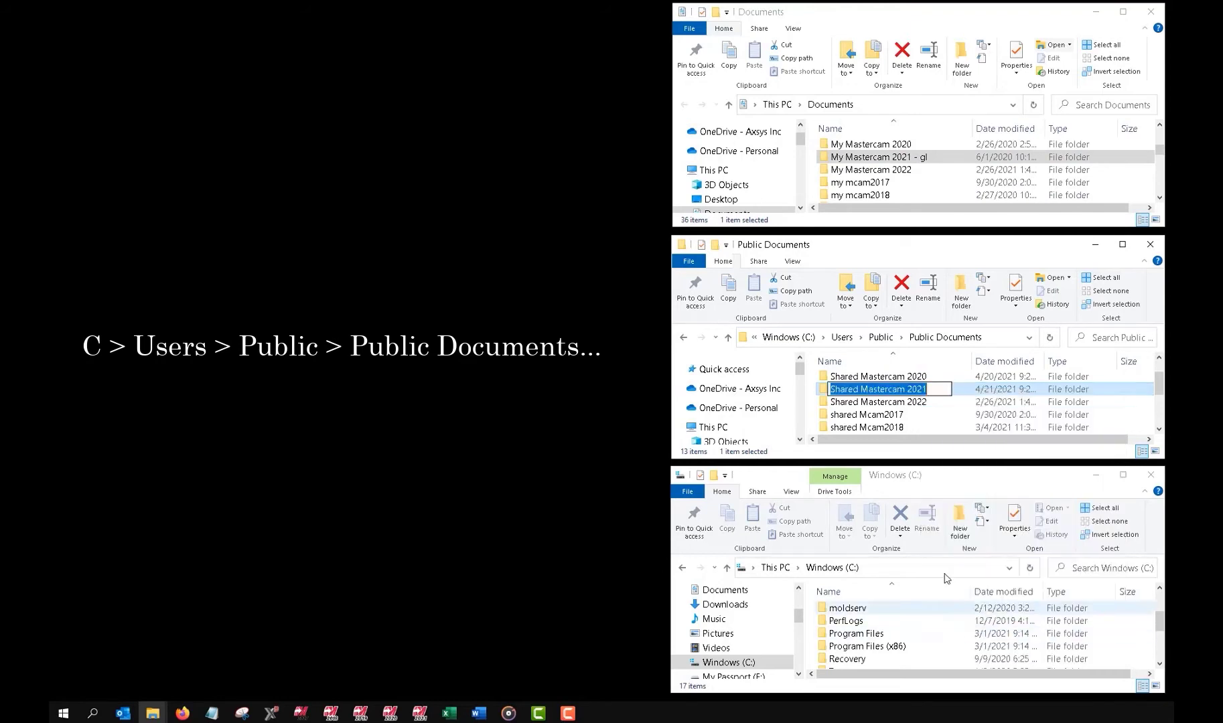
pyautogui.press('End')
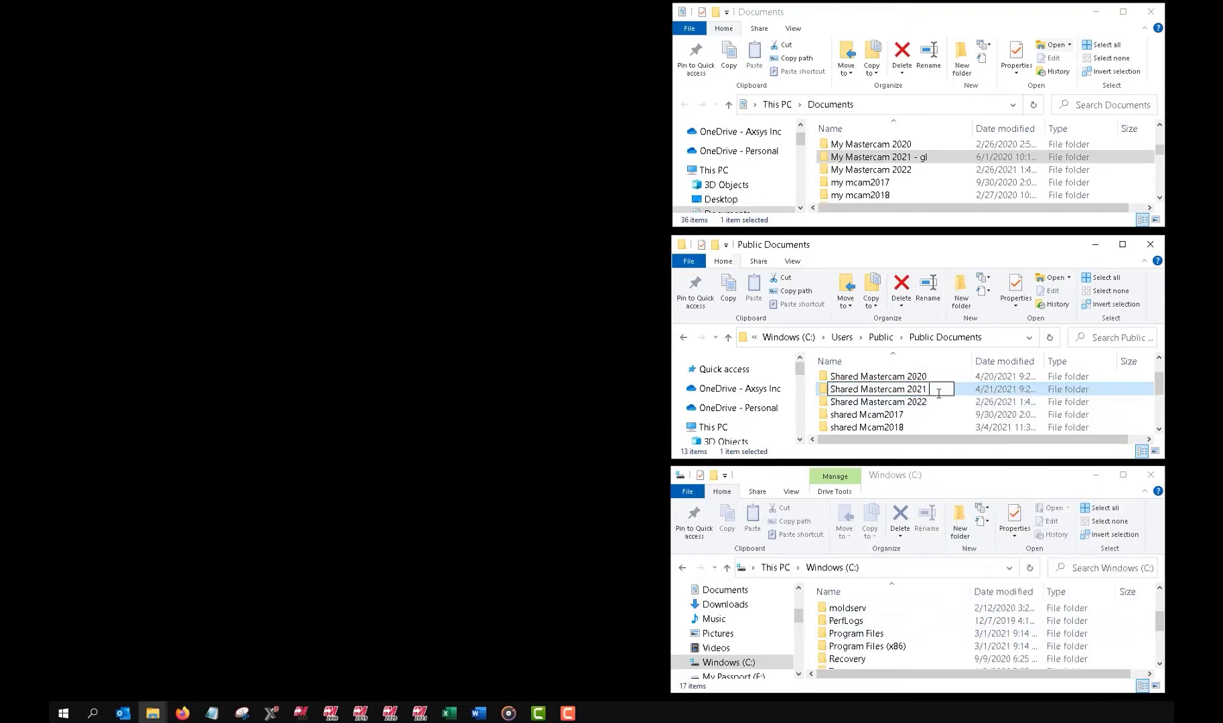
pyautogui.write('- gl')
pyautogui.press('Return')
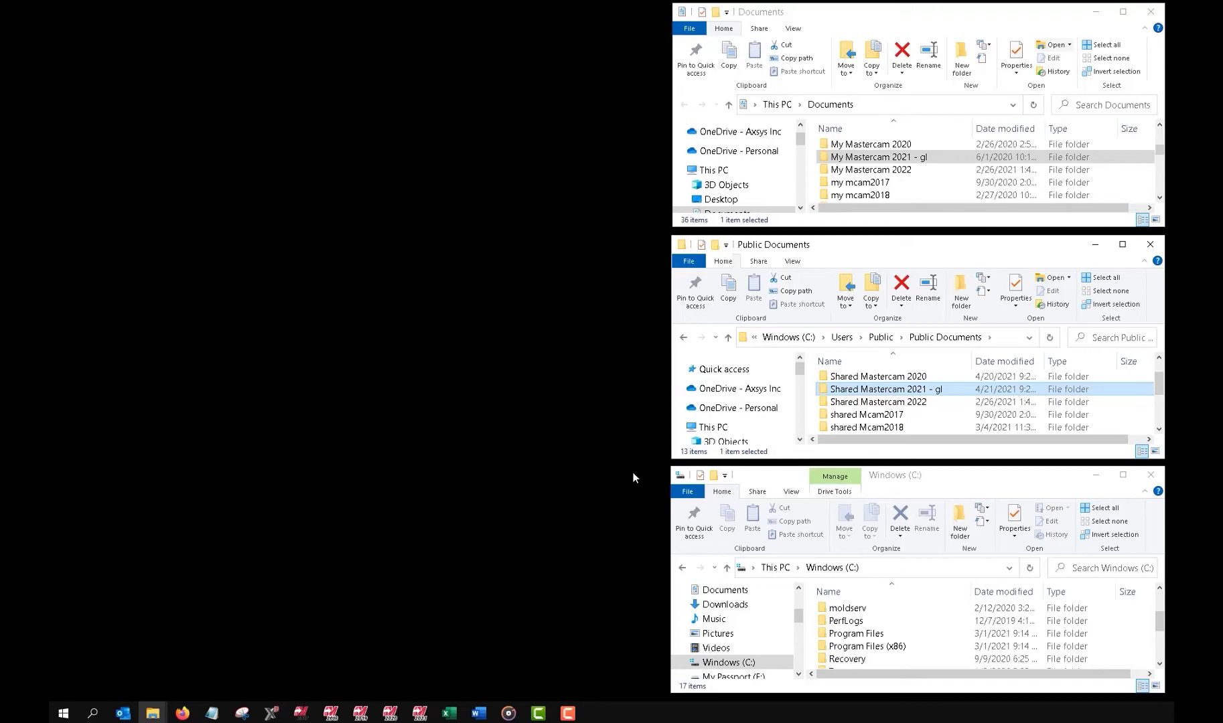
# Open the Apps section of Windows Settings from the Start menu
pyautogui.click(64, 714)
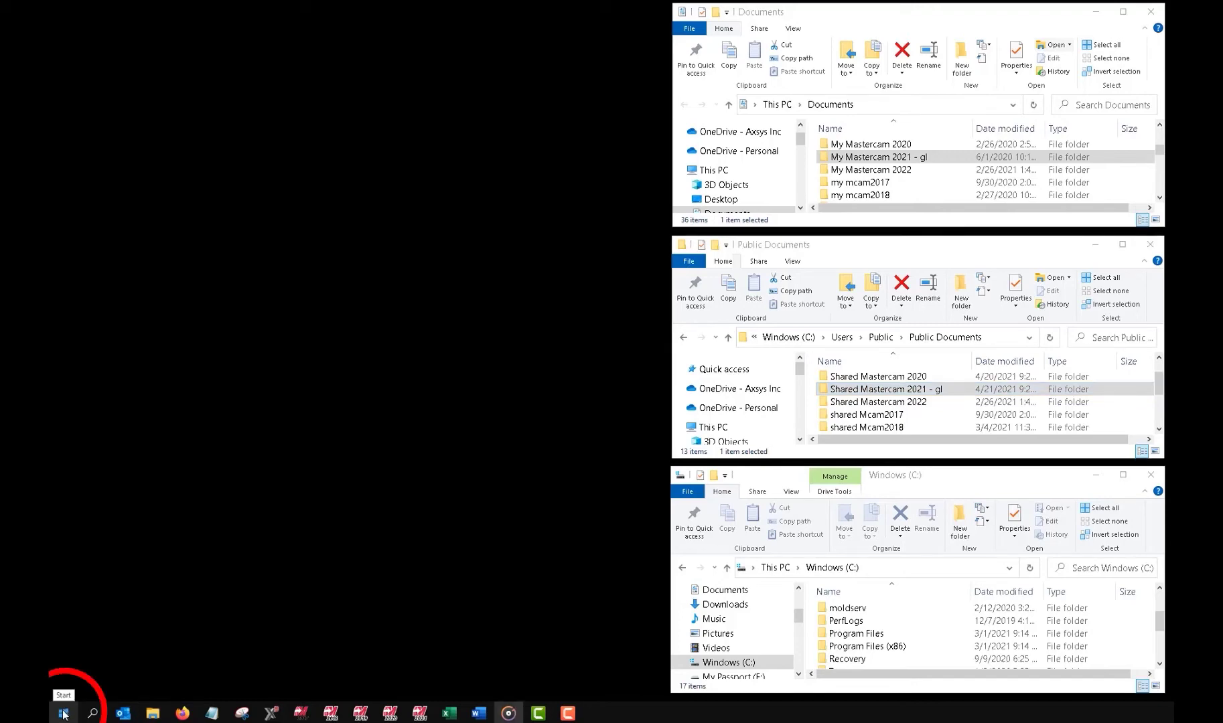
pyautogui.scroll(-5, 150, 566)
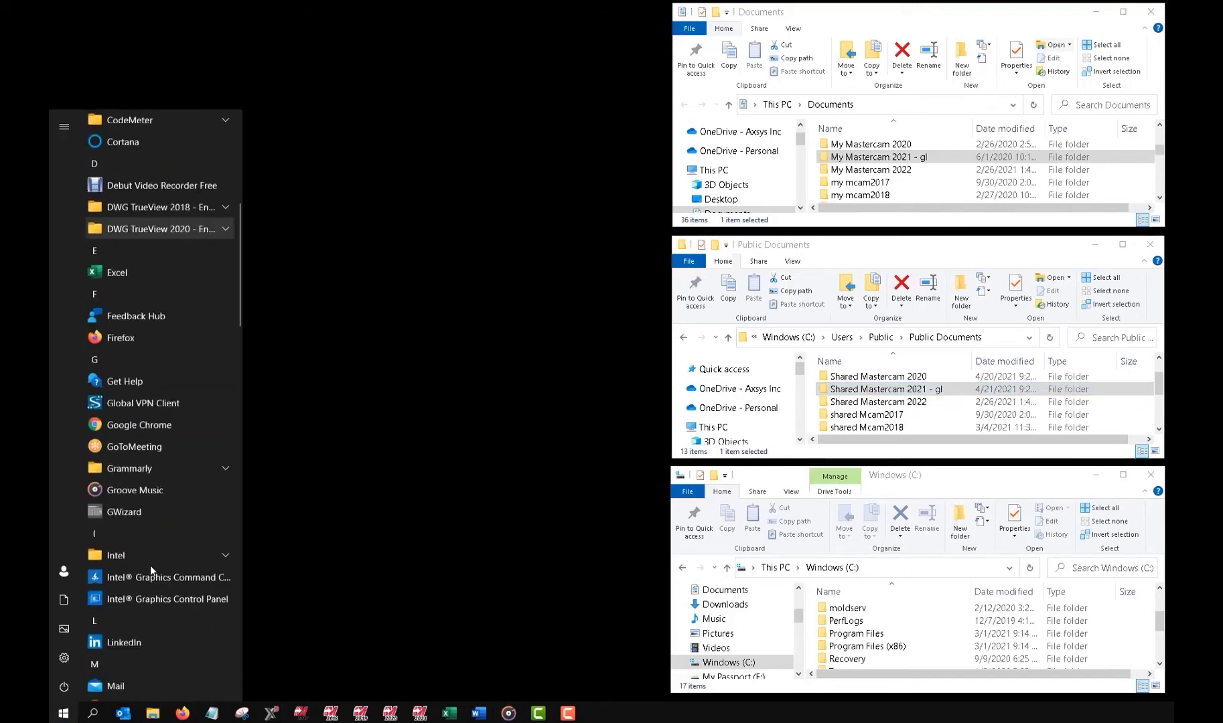
pyautogui.scroll(-5, 150, 566)
pyautogui.scroll(-3, 150, 566)
pyautogui.scroll(-2, 150, 566)
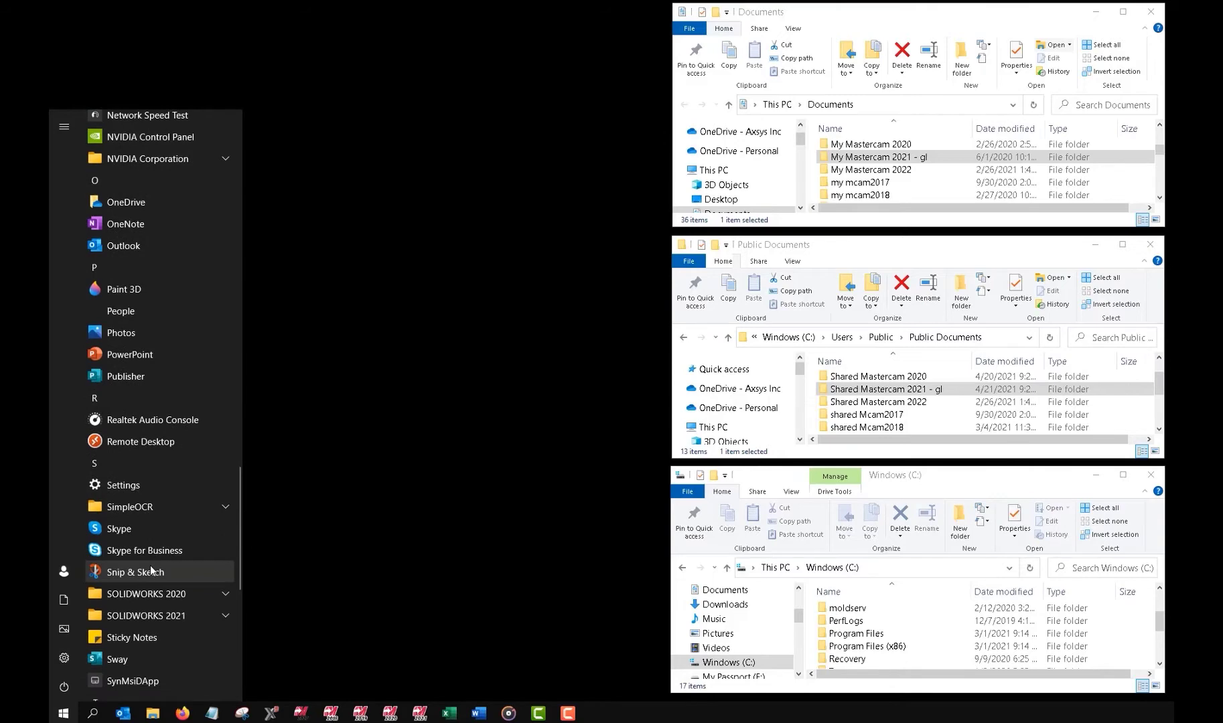
pyautogui.click(143, 497)
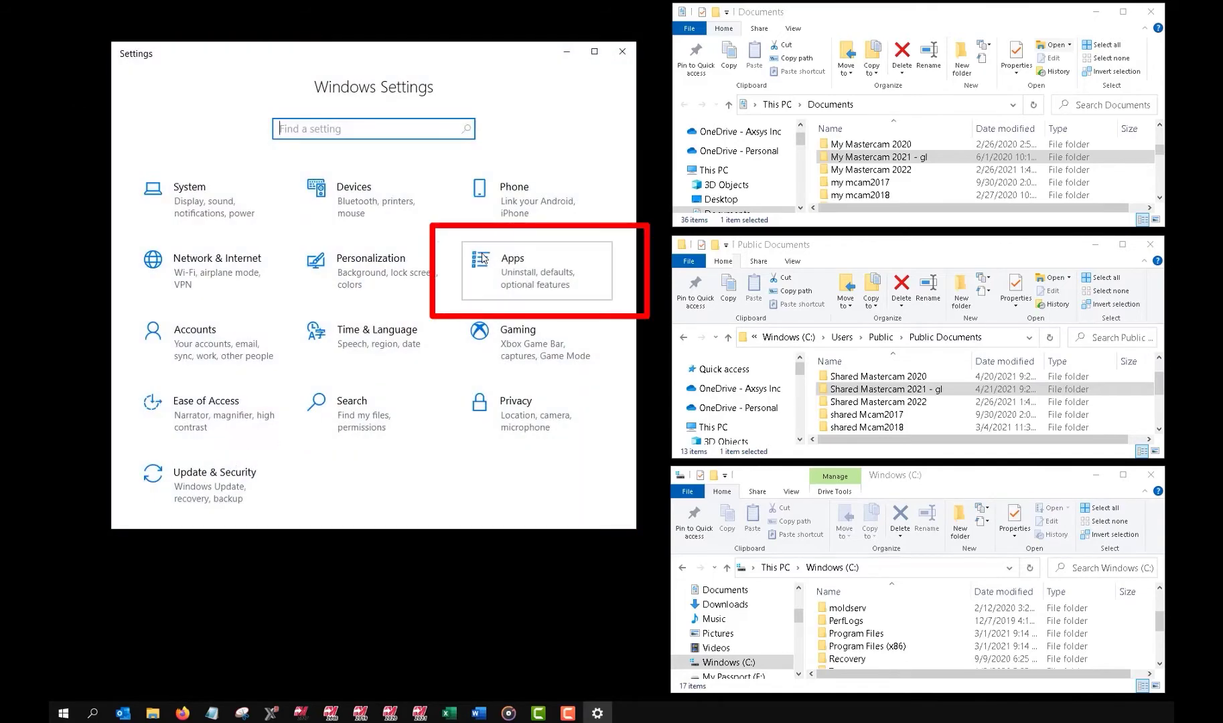
pyautogui.click(484, 260)
# Find Mastercam 2021 in the installed apps list and confirm uninstalling it
pyautogui.scroll(-3, 407, 399)
pyautogui.scroll(-3, 406, 401)
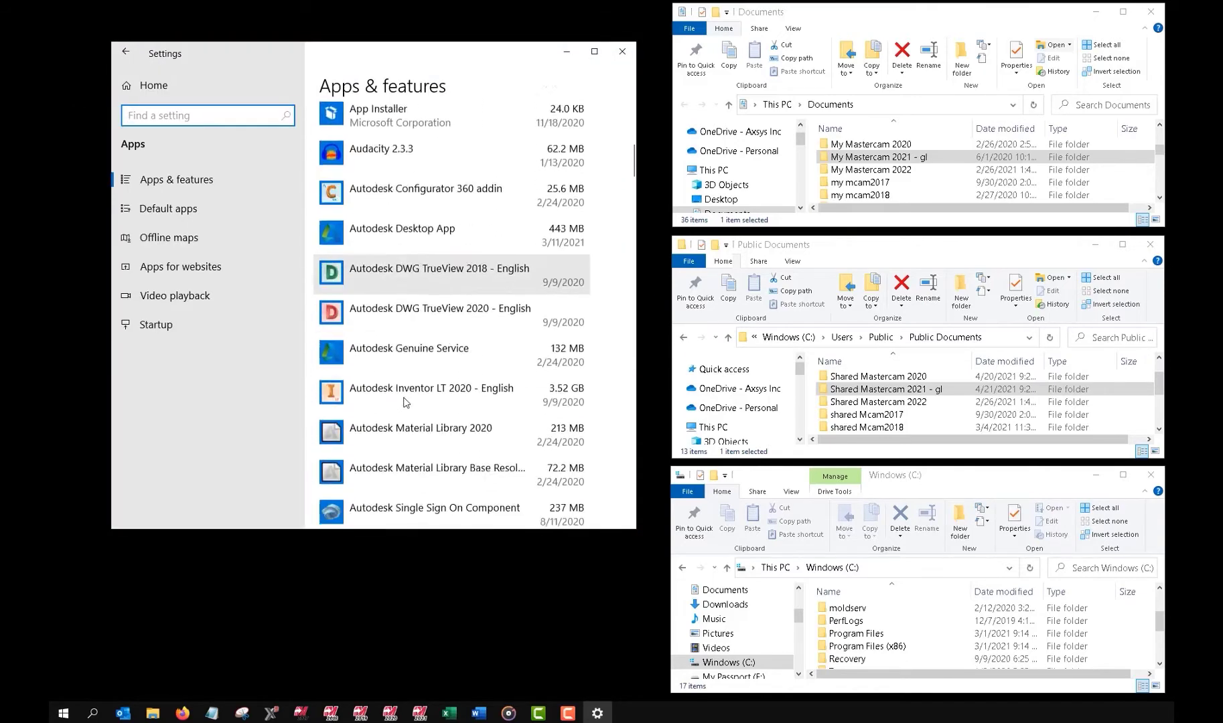
pyautogui.scroll(-5, 404, 402)
pyautogui.scroll(-5, 404, 402)
pyautogui.scroll(-5, 404, 402)
pyautogui.scroll(-3, 404, 402)
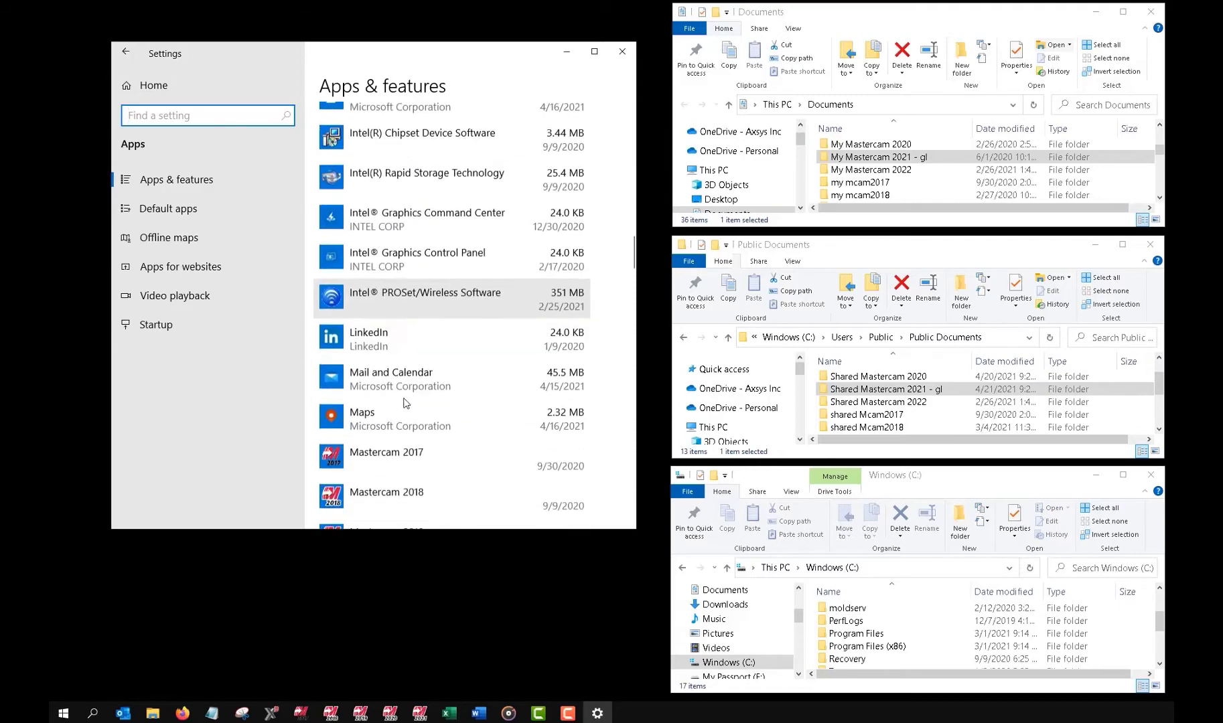
pyautogui.scroll(-3, 404, 402)
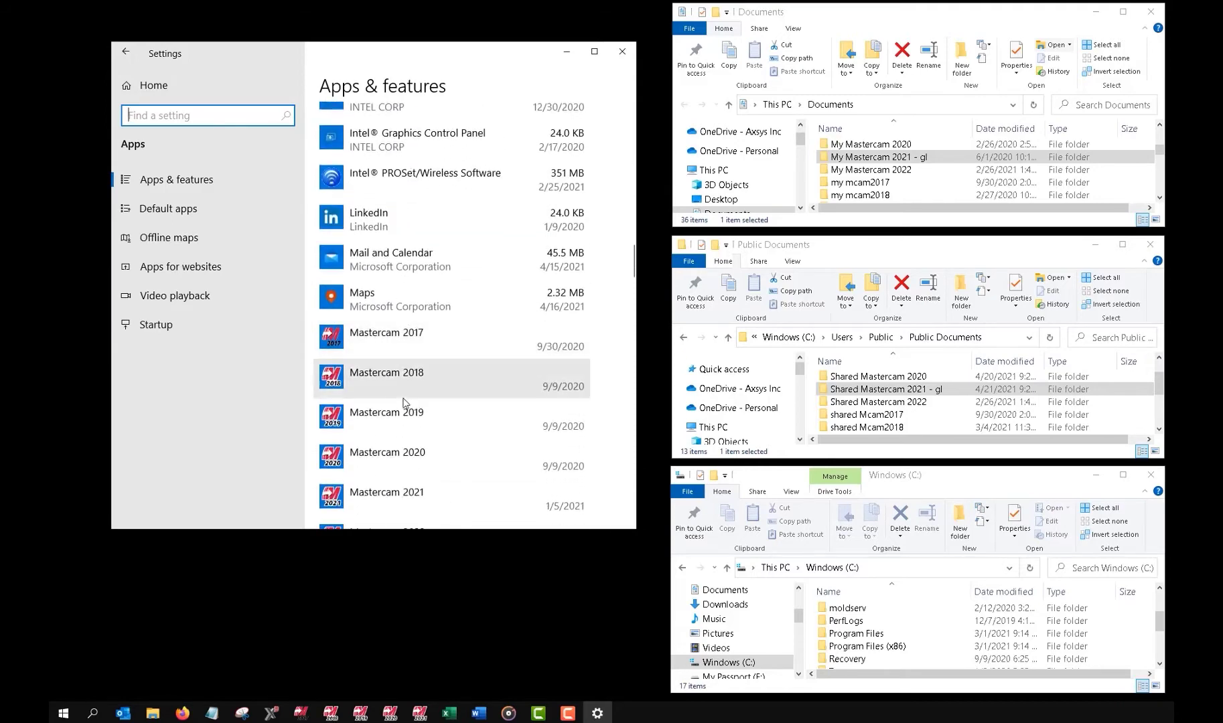
pyautogui.click(420, 494)
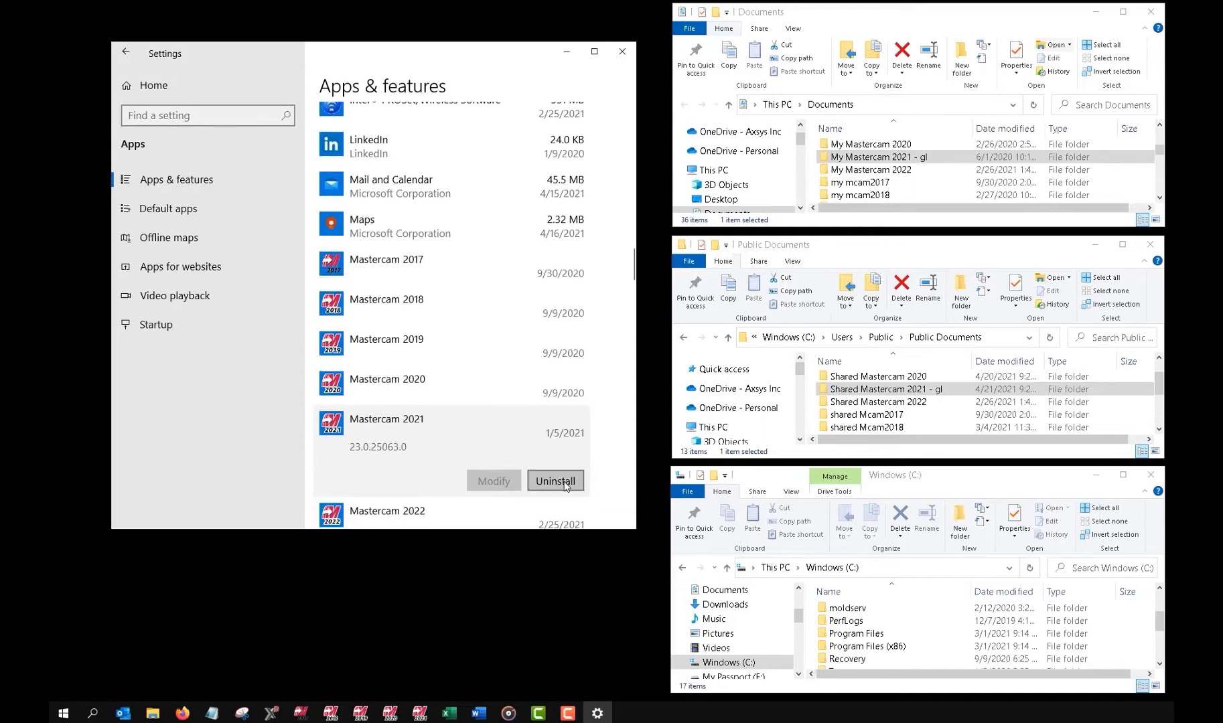
pyautogui.click(564, 485)
pyautogui.click(573, 390)
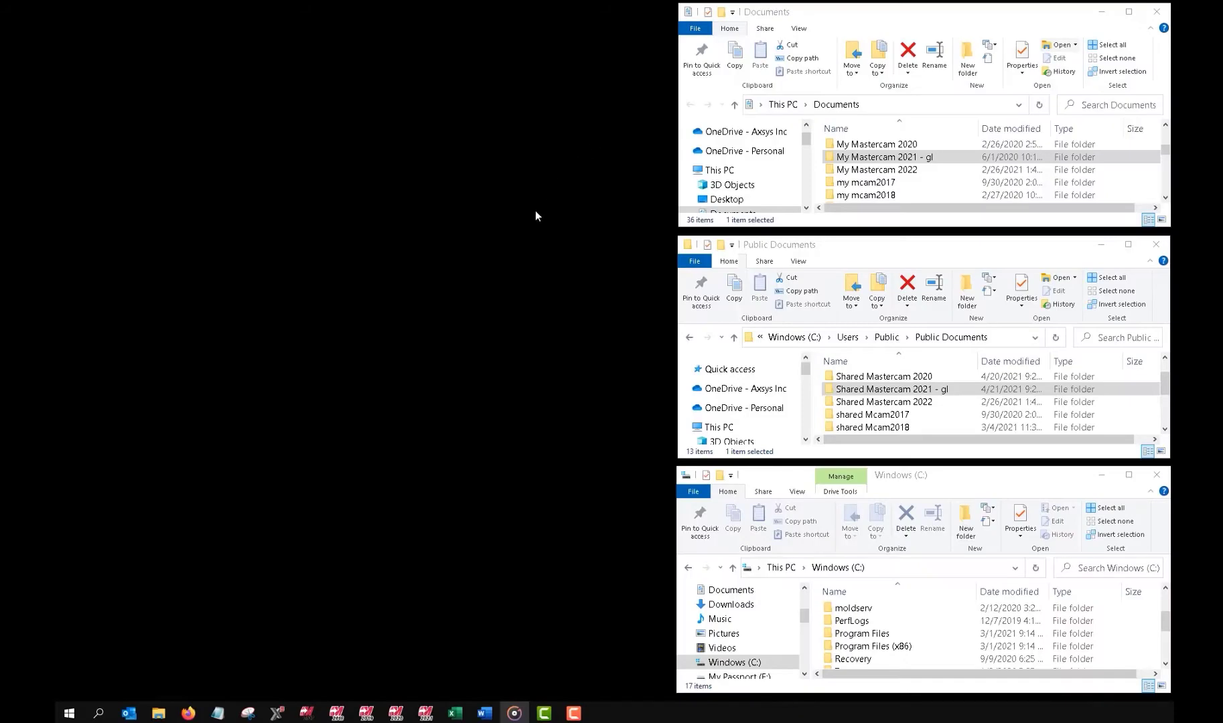
# Search Windows for 'regedit' and launch Registry Editor
pyautogui.click(99, 714)
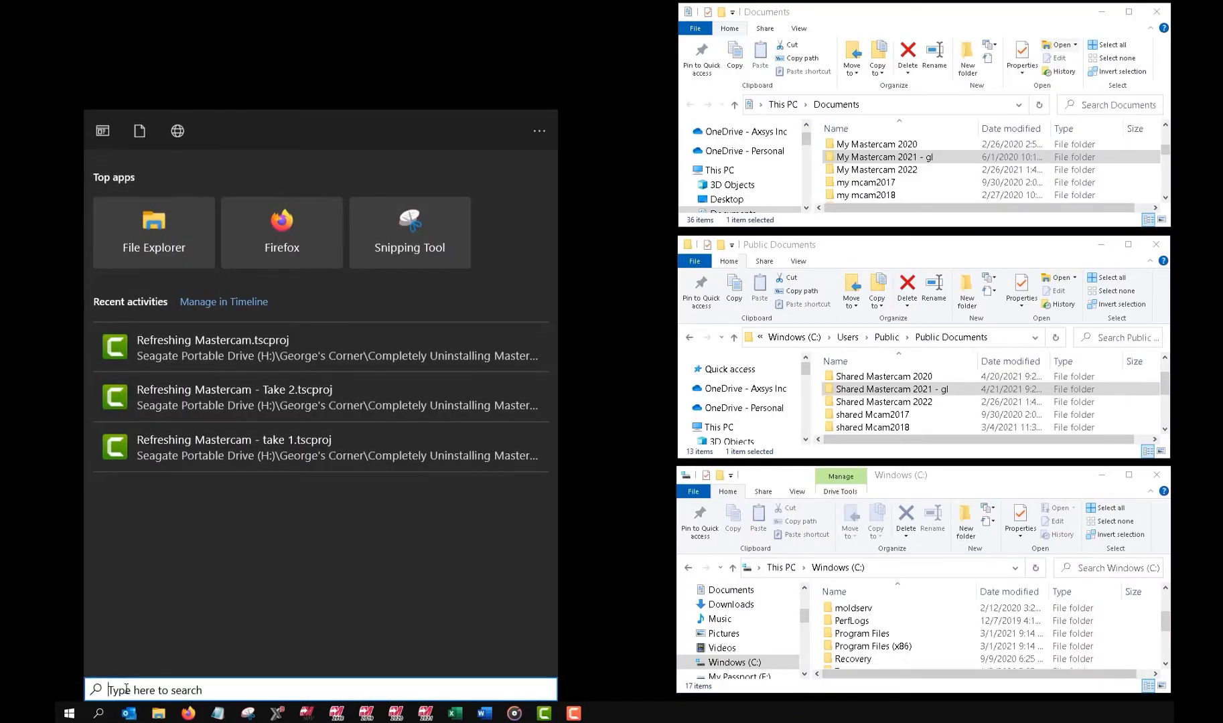
pyautogui.write('reged')
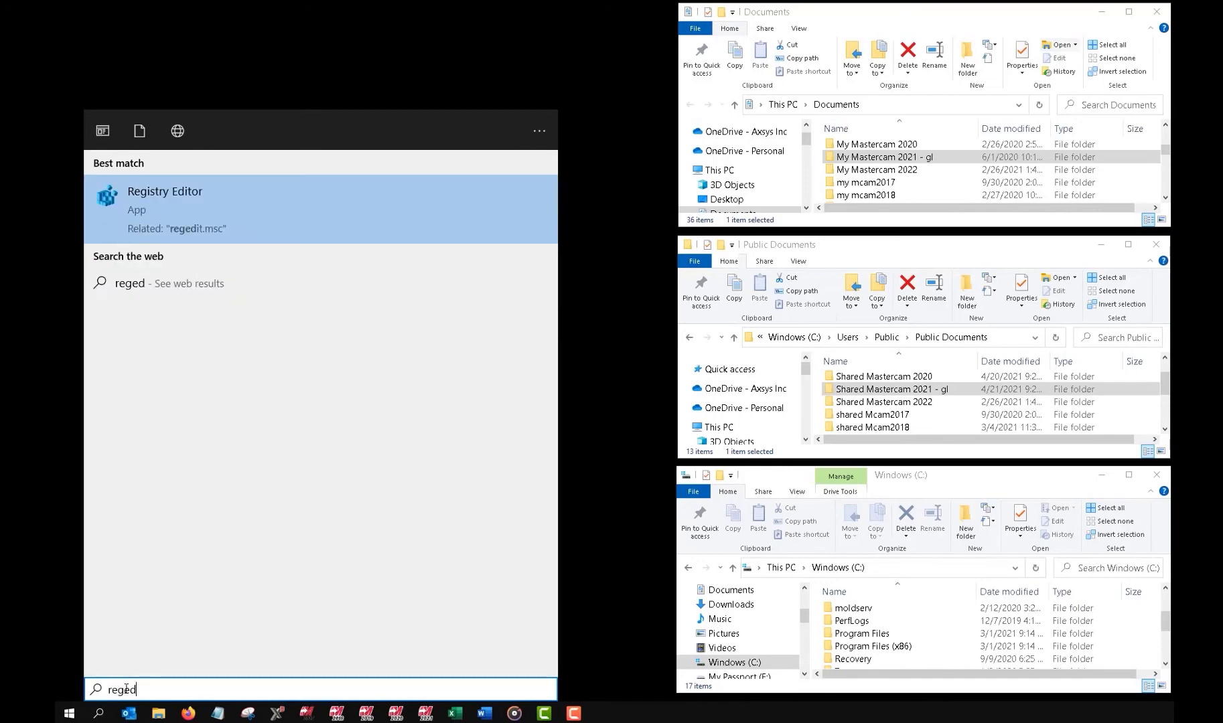
pyautogui.write('it')
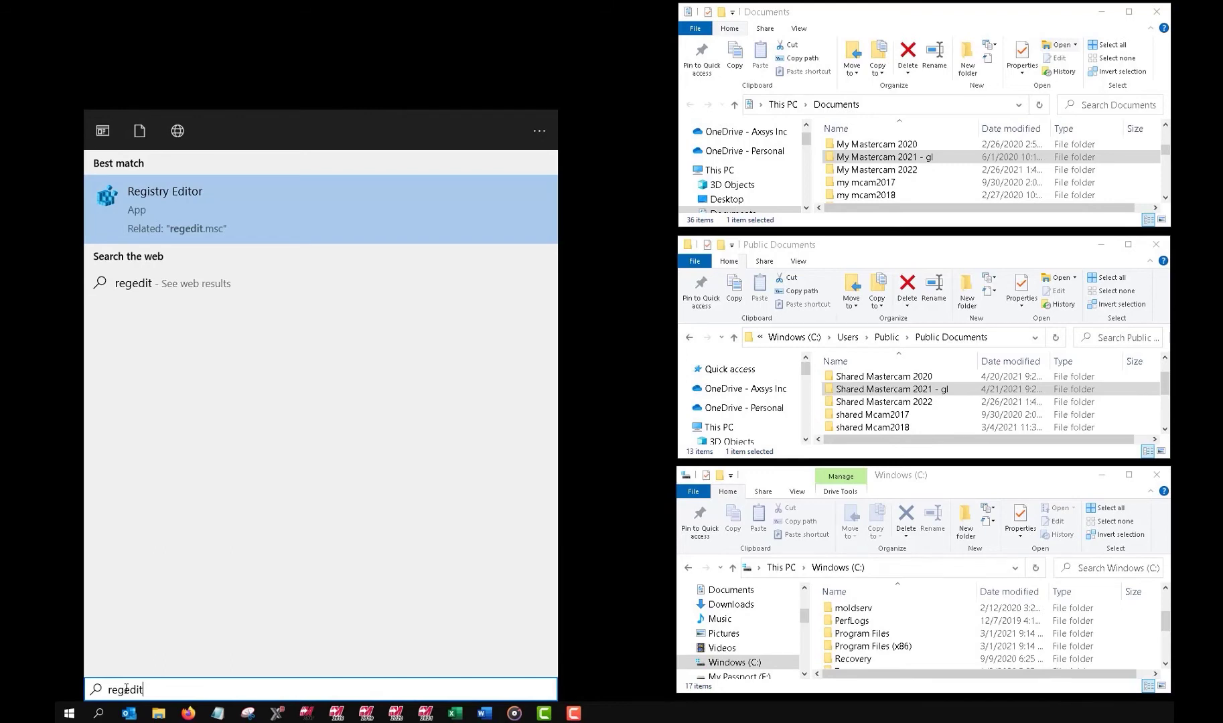
pyautogui.press('Return')
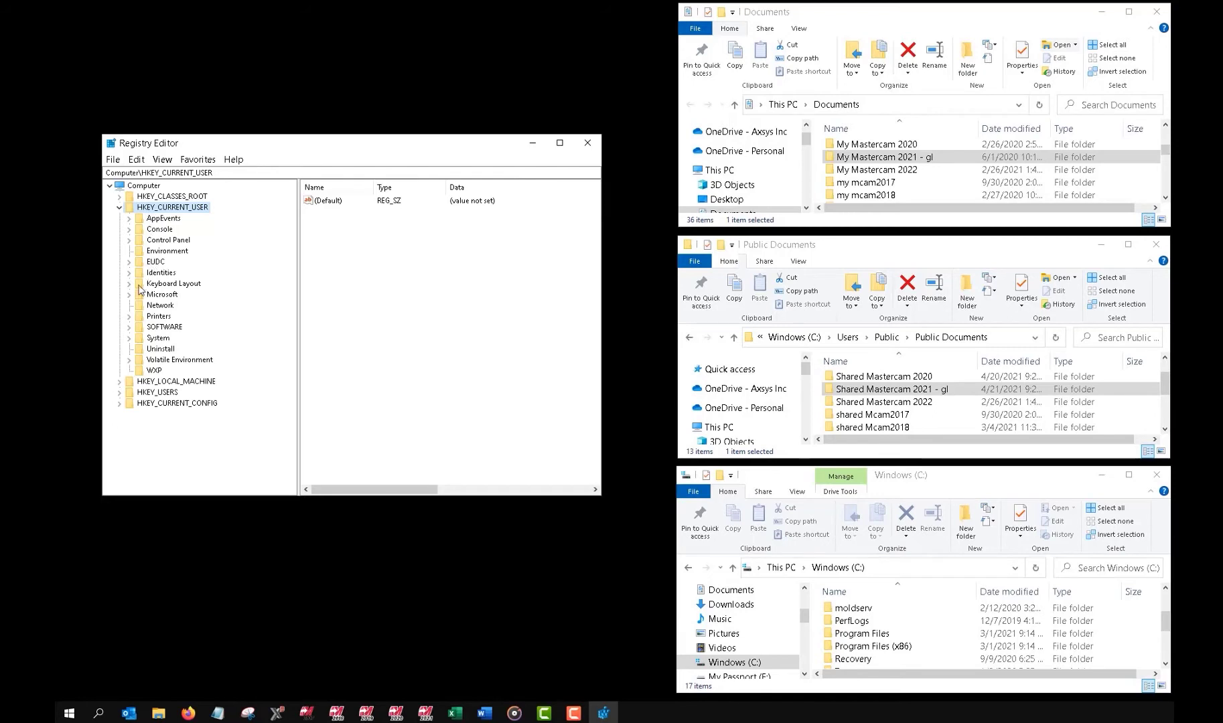
# Bring up the Mastercam 2021 key under SOFTWARE\CNC Software, Inc. for deletion, then close Registry Editor
pyautogui.click(129, 327)
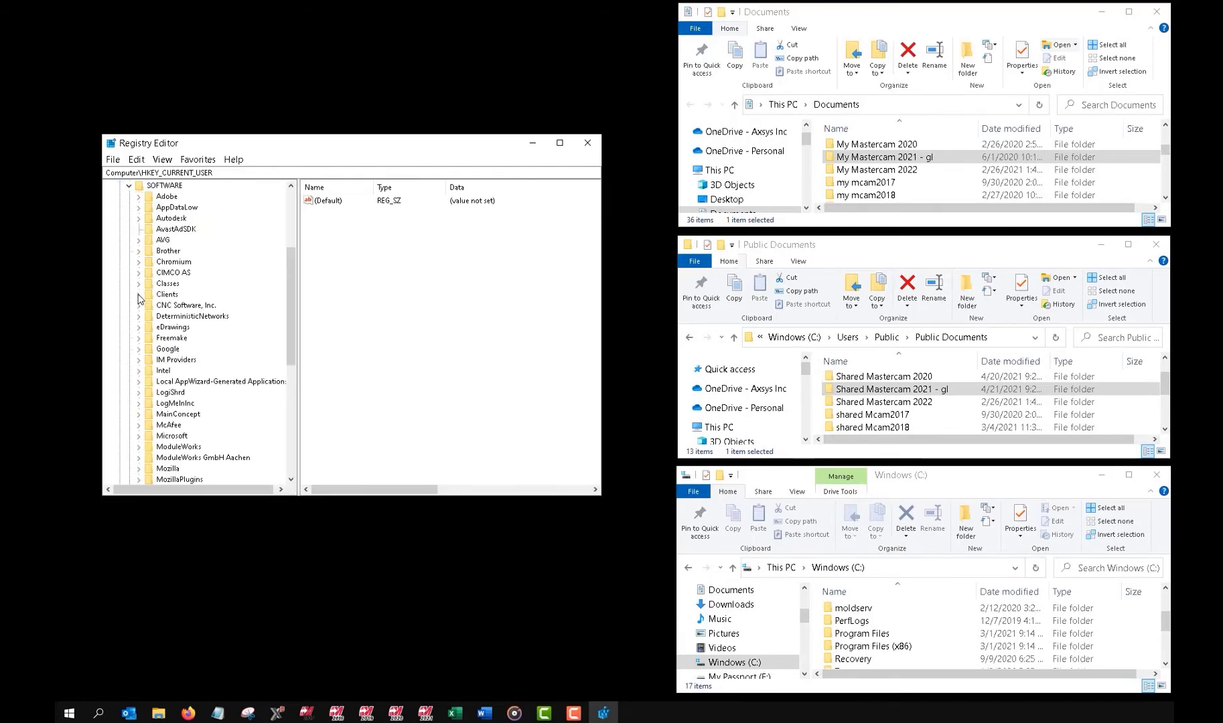
pyautogui.click(140, 305)
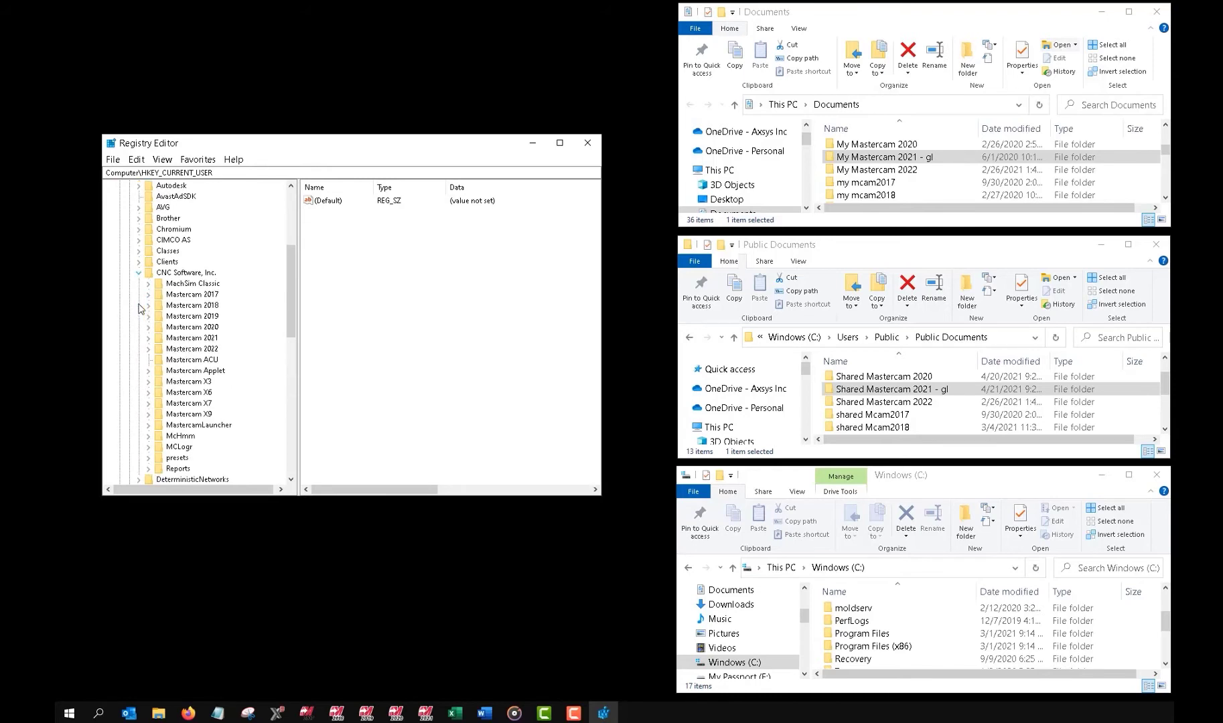
pyautogui.click(182, 340)
pyautogui.rightClick(182, 341)
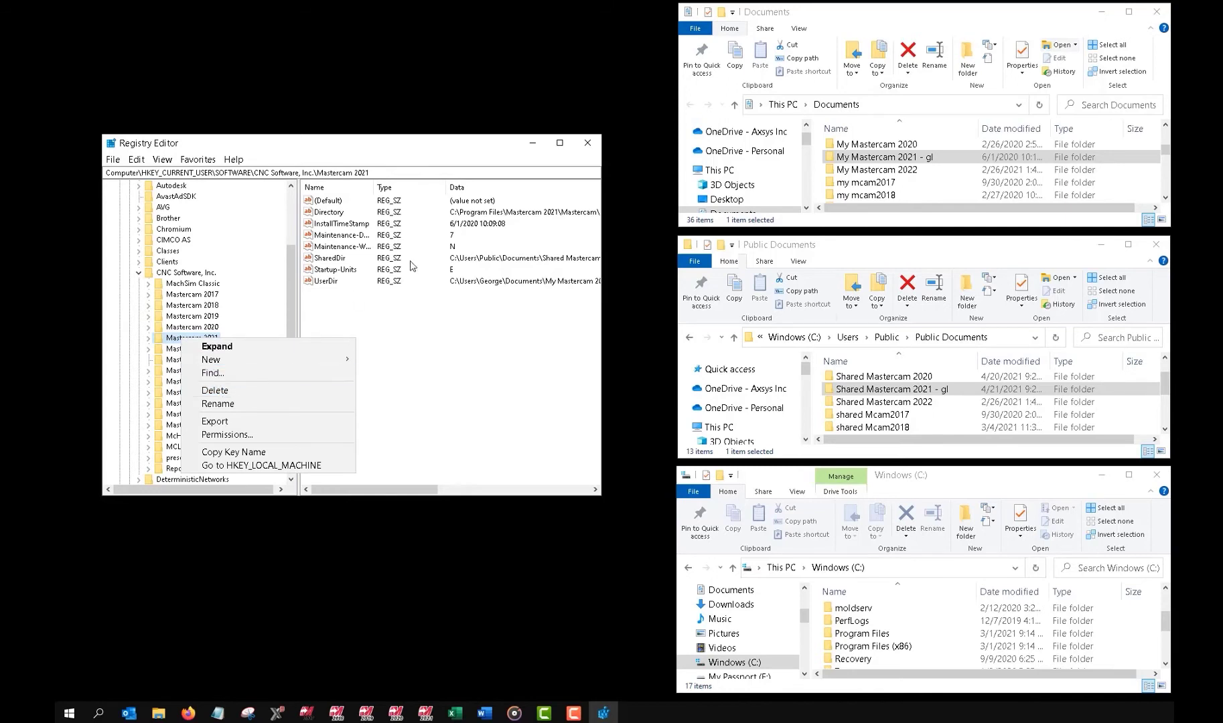
pyautogui.click(587, 143)
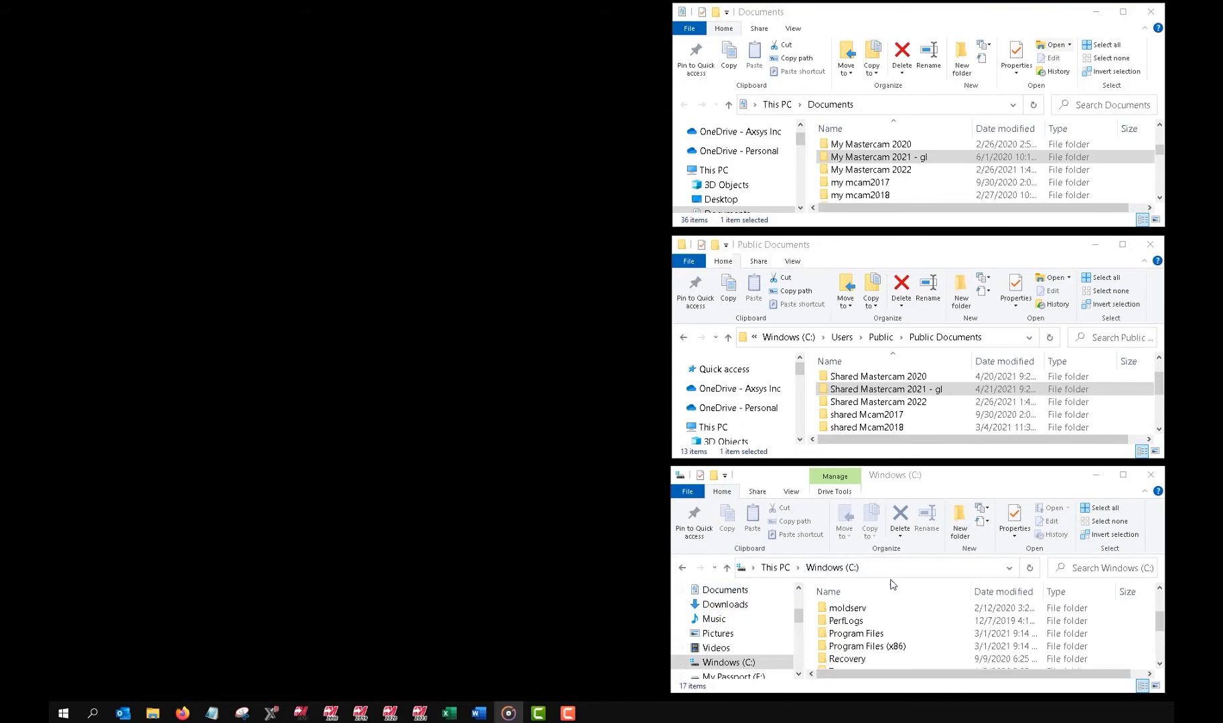
# Open C:\Program Files and bring up the Mastercam 2021 folder's context menu to delete it
pyautogui.click(868, 635)
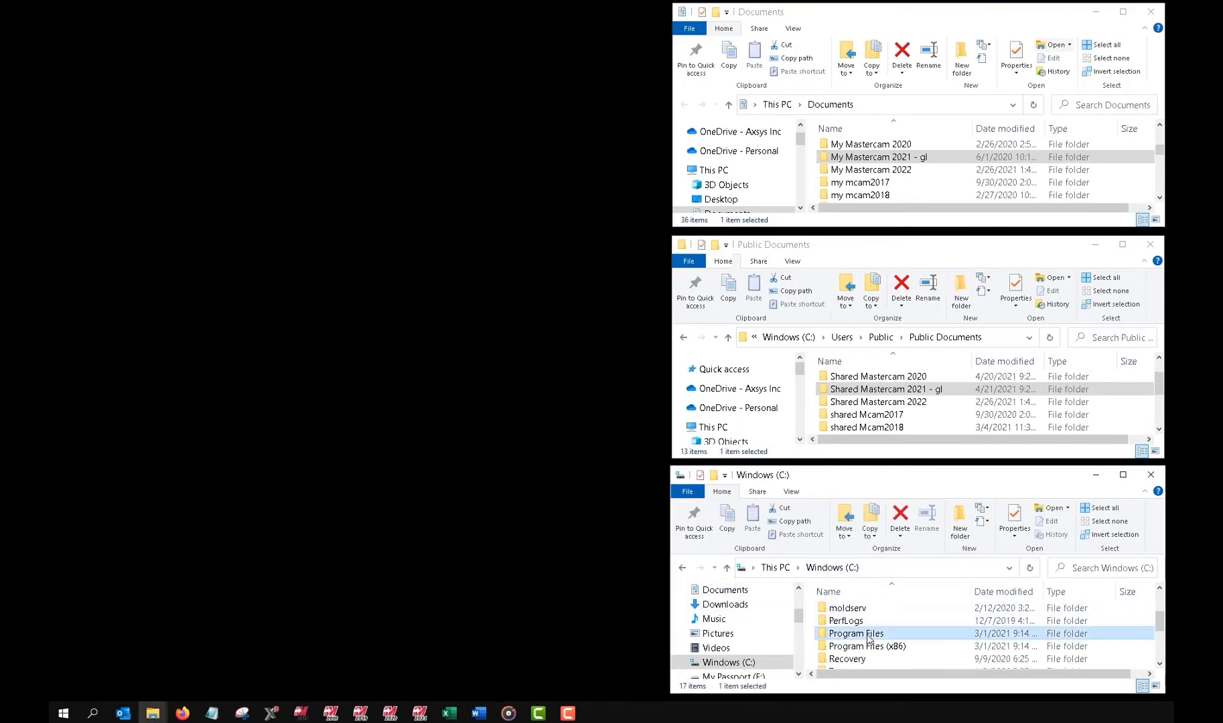
pyautogui.doubleClick(868, 635)
pyautogui.scroll(-2, 868, 639)
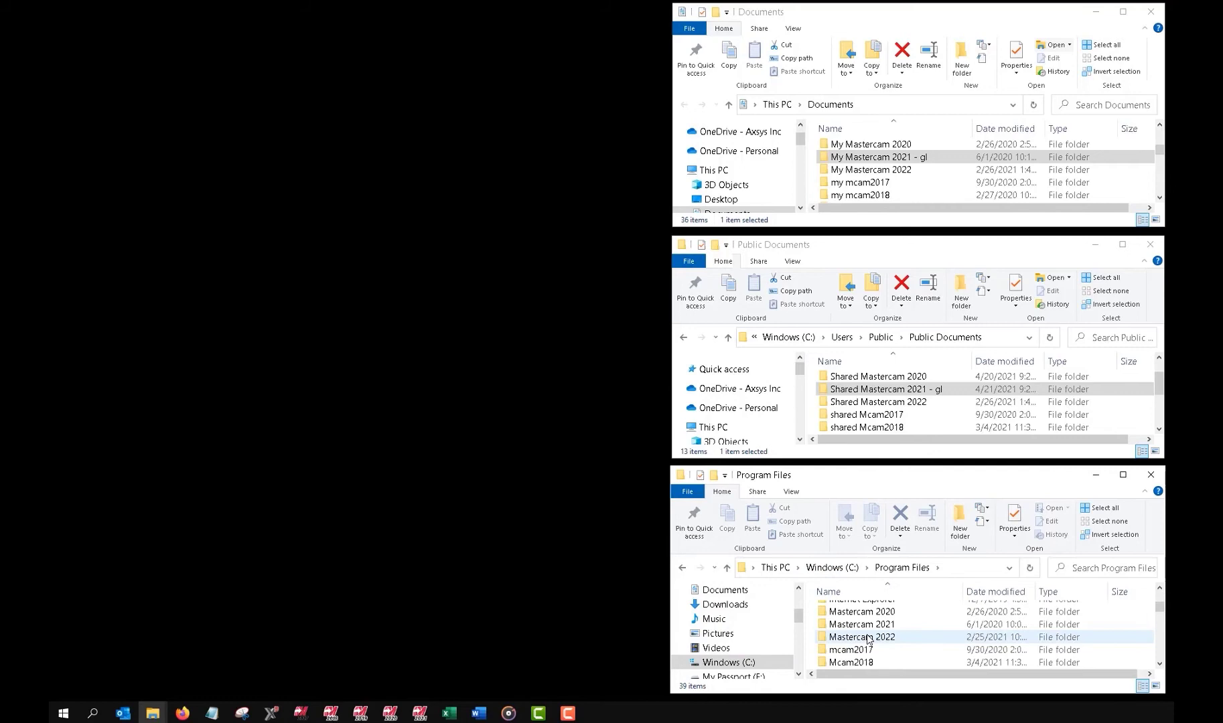
pyautogui.click(869, 627)
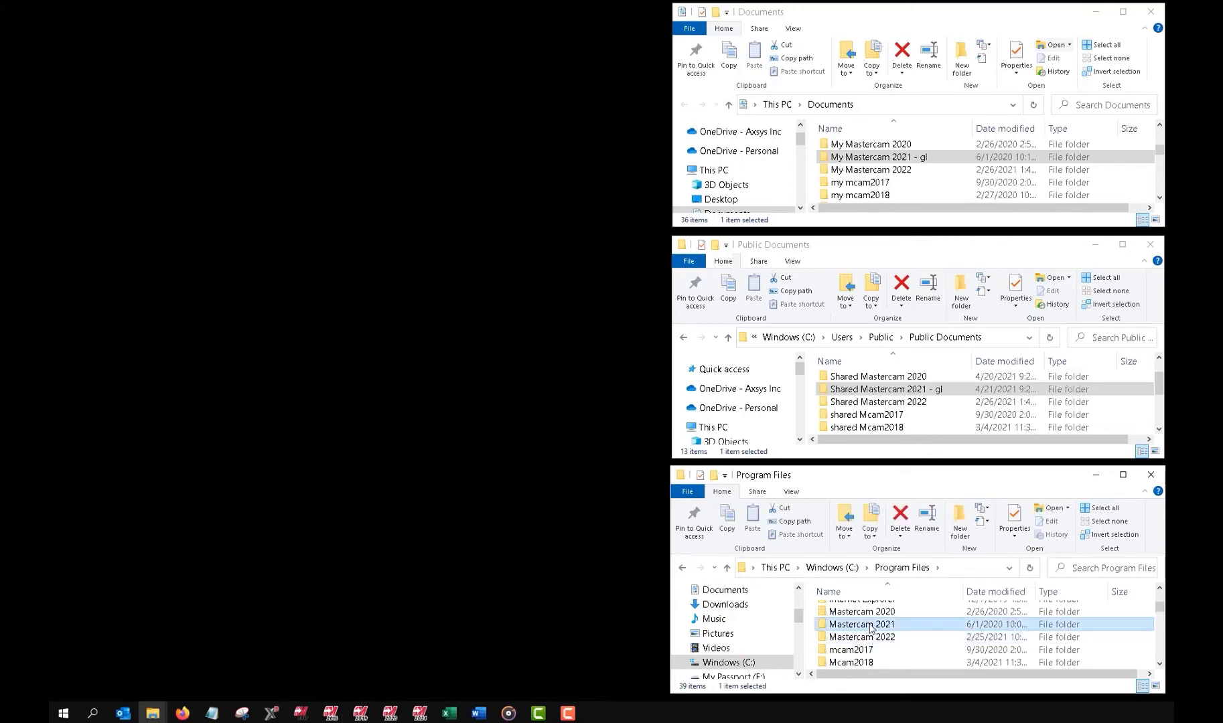
pyautogui.rightClick(870, 628)
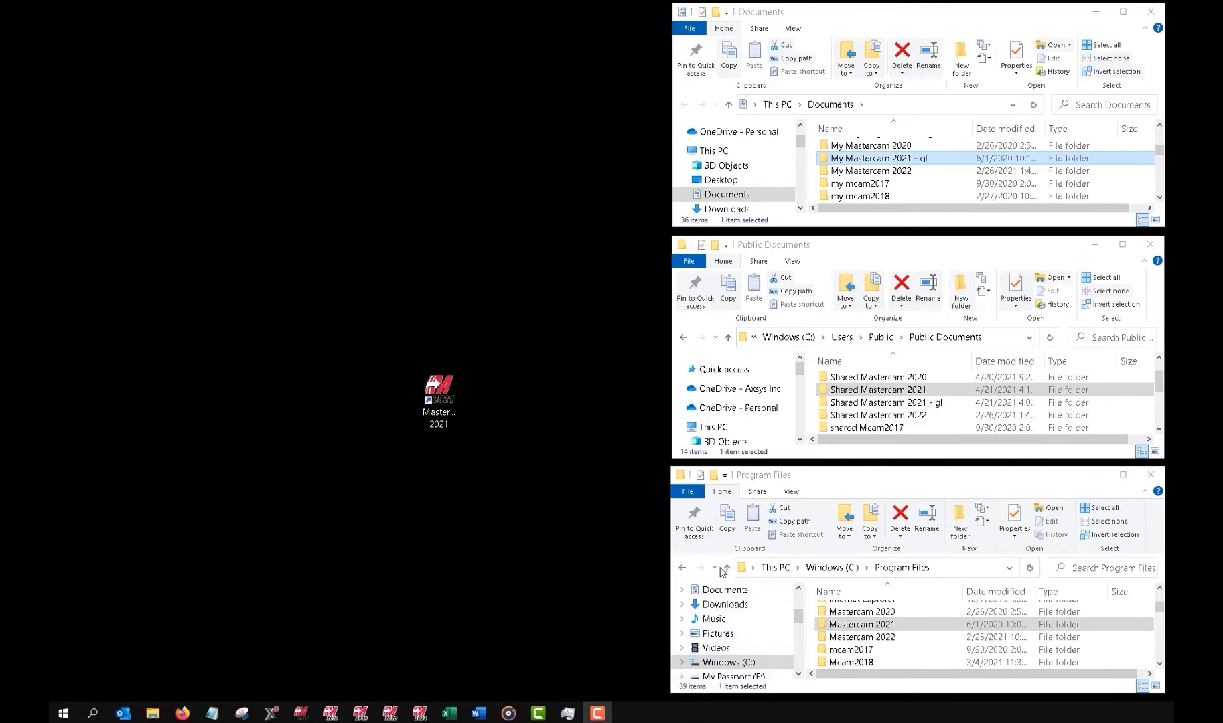
# Delete the newly created Shared Mastercam 2021 folder from Public Documents
pyautogui.click(885, 396)
pyautogui.rightClick(885, 396)
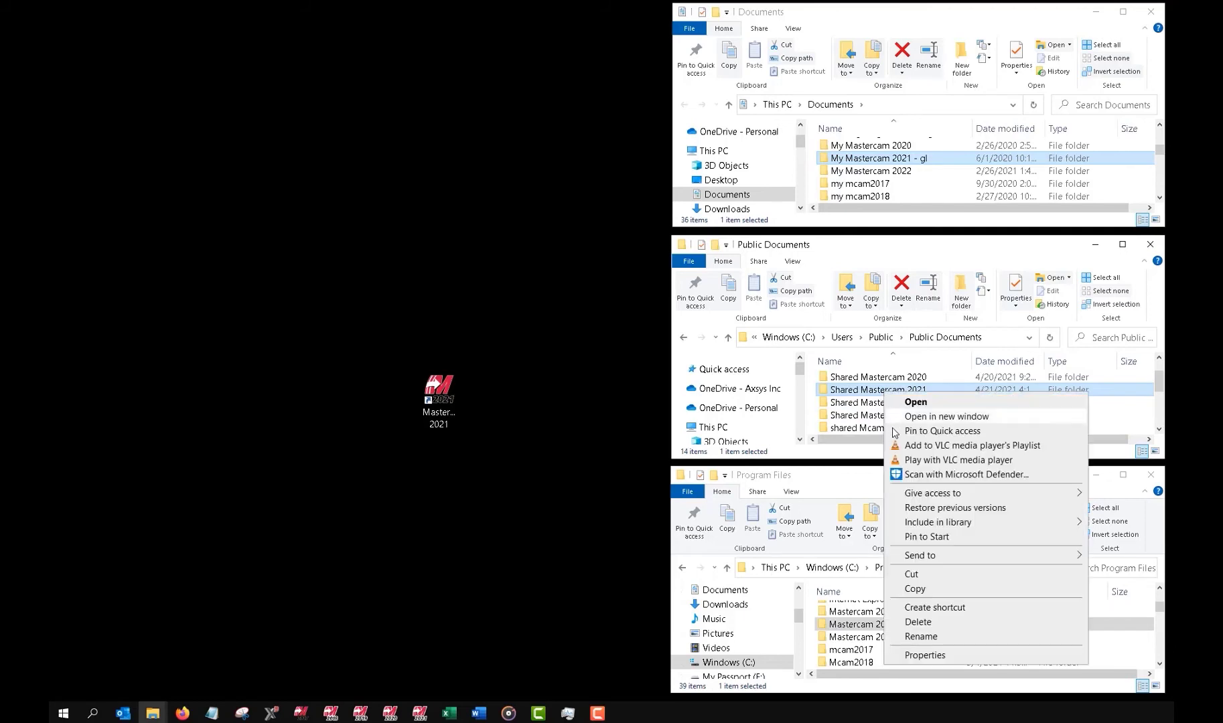
pyautogui.click(919, 623)
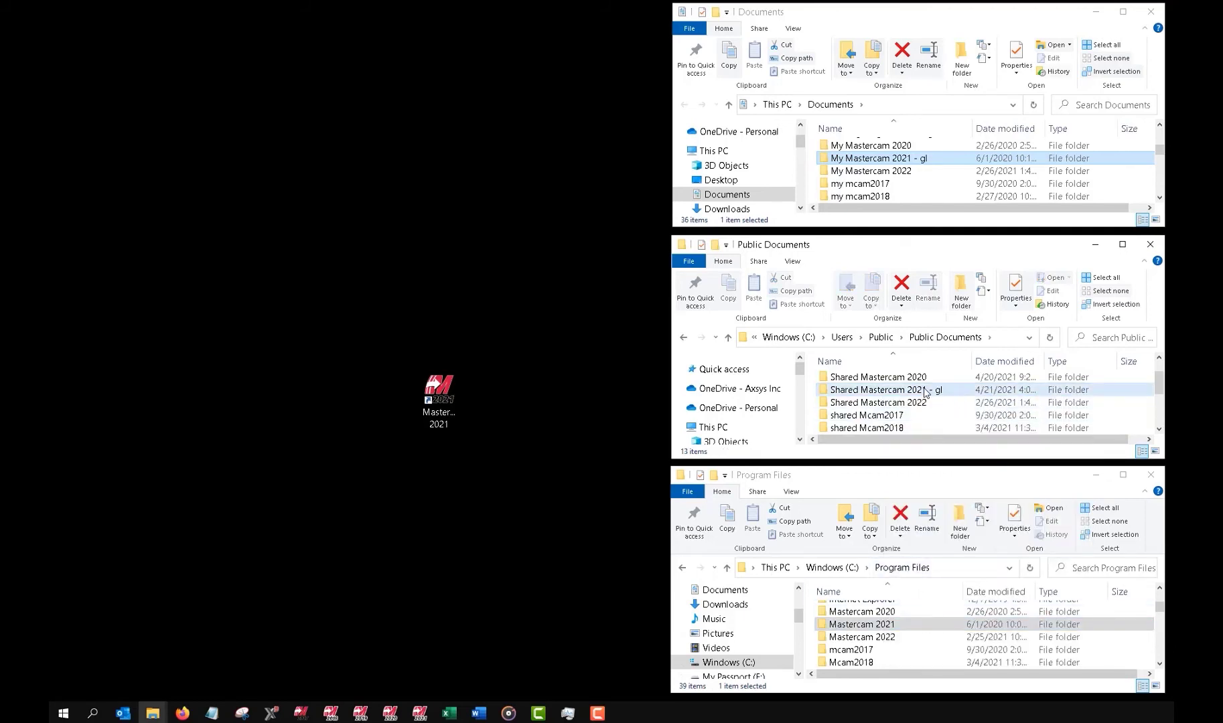
# Rename 'Shared Mastercam 2021 - gl' back to 'Shared Mastercam 2021'
pyautogui.click(925, 392)
pyautogui.rightClick(925, 392)
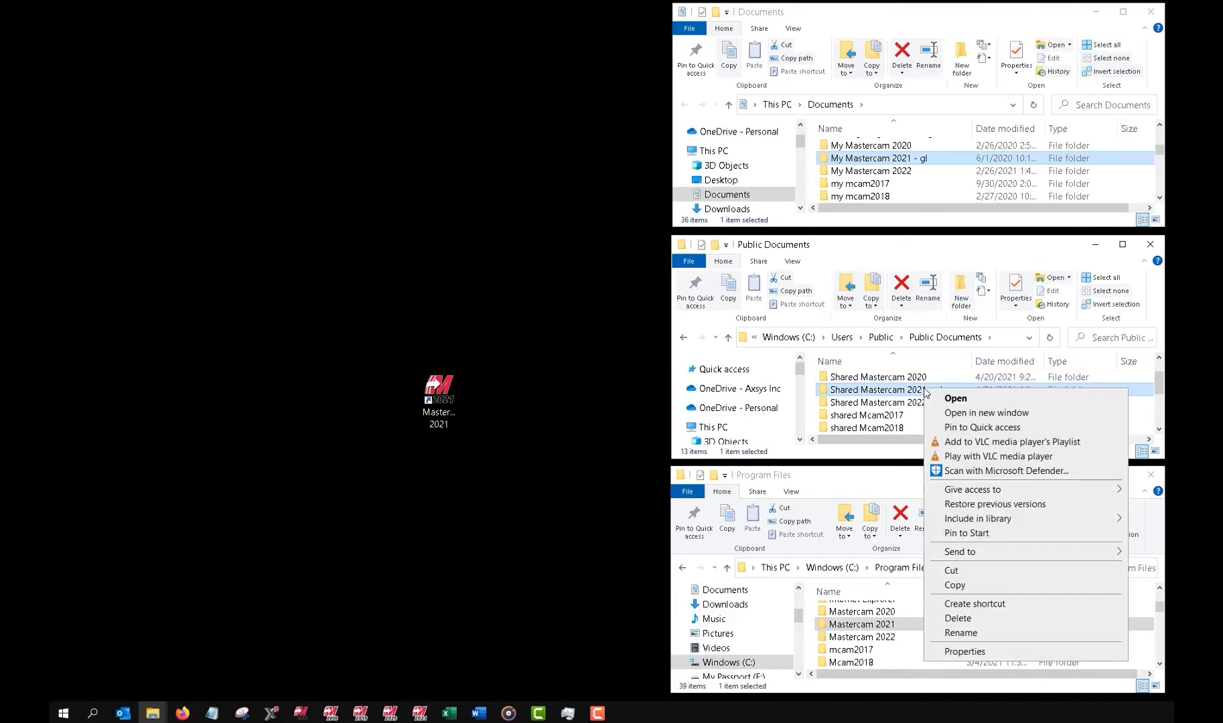
pyautogui.click(979, 633)
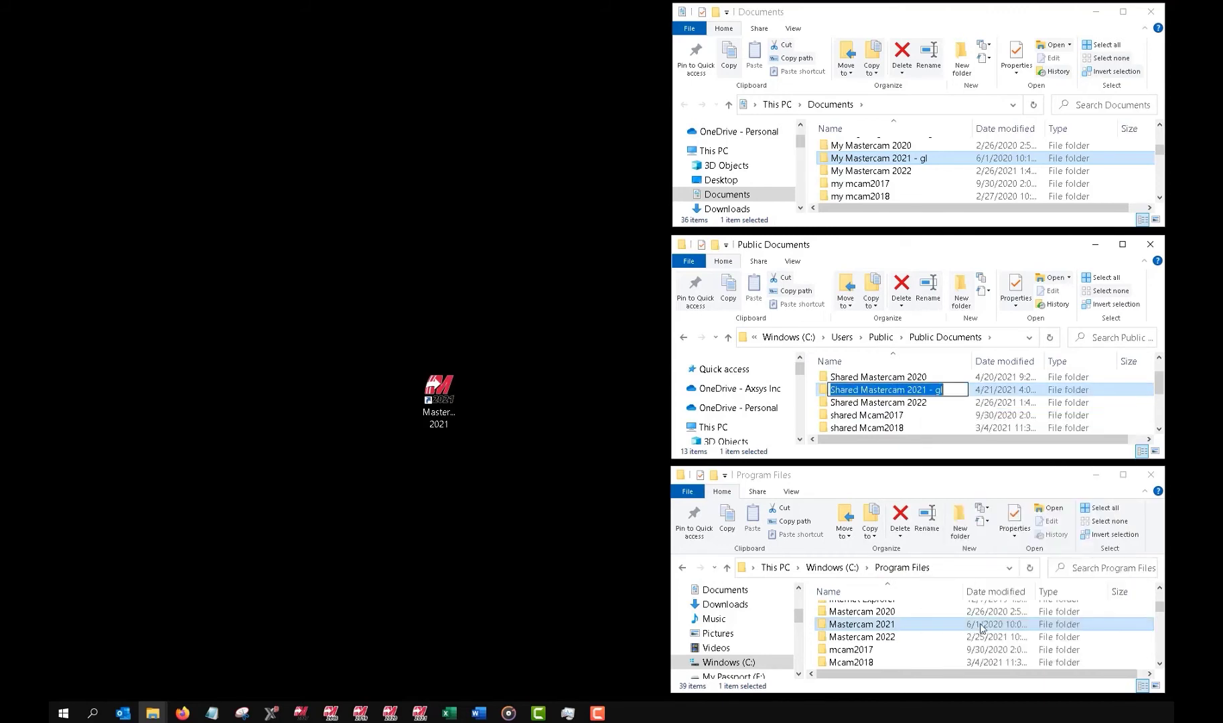
pyautogui.click(956, 389)
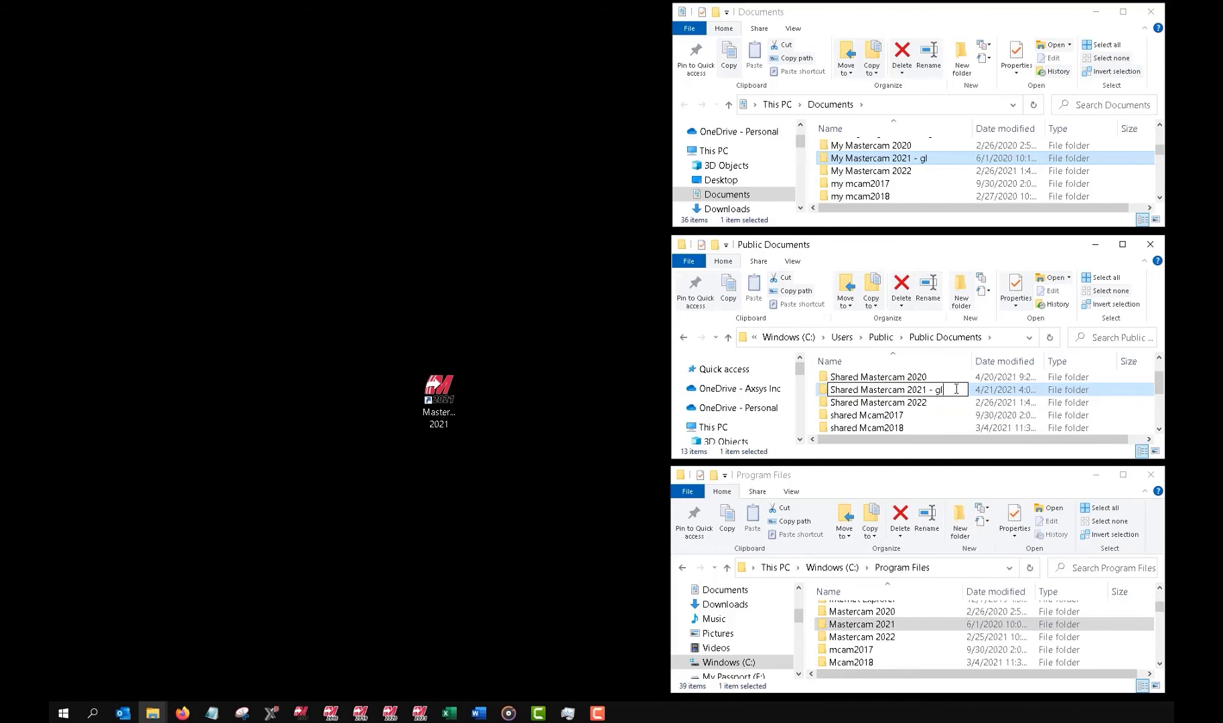
pyautogui.press('BackSpace')
pyautogui.press('BackSpace')
pyautogui.press('BackSpace')
pyautogui.press('BackSpace')
pyautogui.press('BackSpace')
pyautogui.click(622, 354)
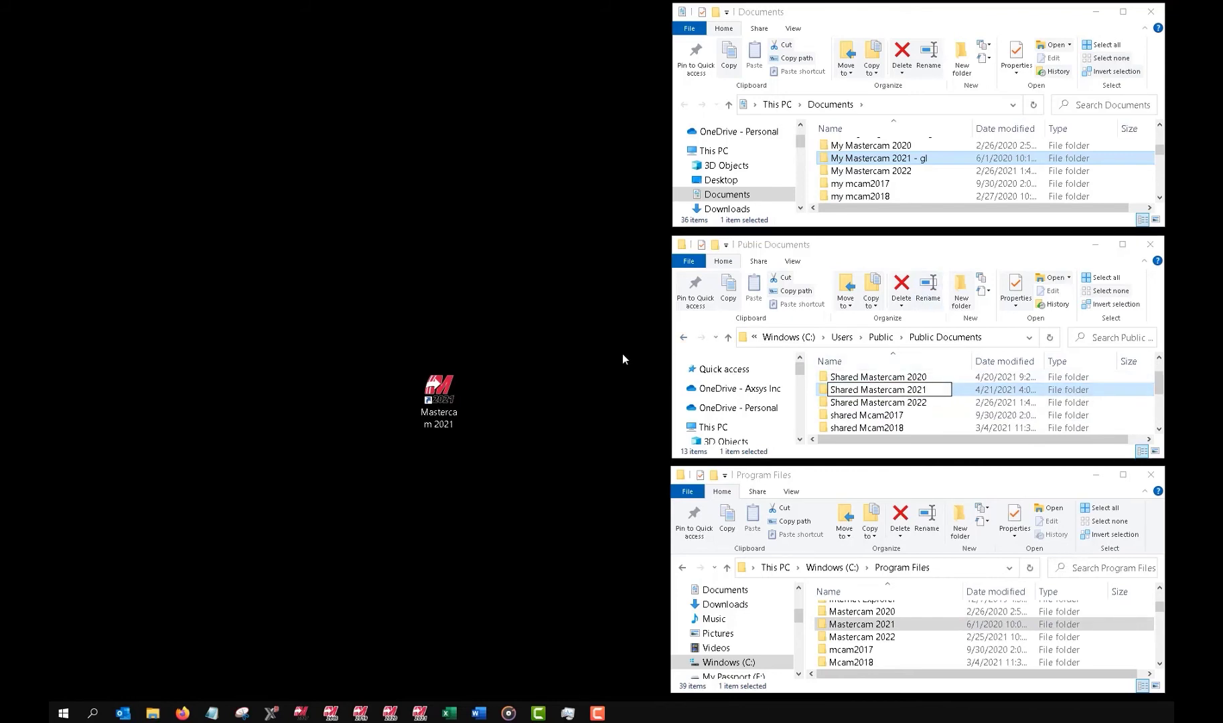
# Rename 'My Mastercam 2021 - gl' in Documents back to 'My Mastercam 2021' and re-sort by name
pyautogui.click(860, 163)
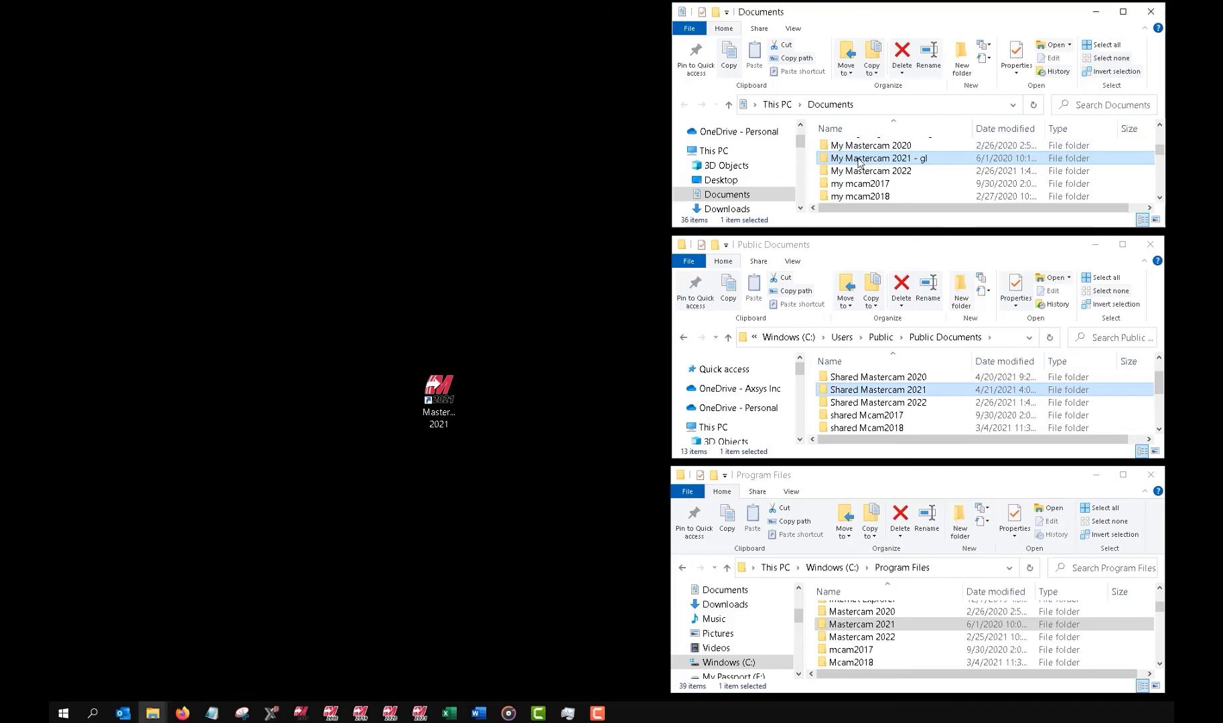
pyautogui.rightClick(860, 163)
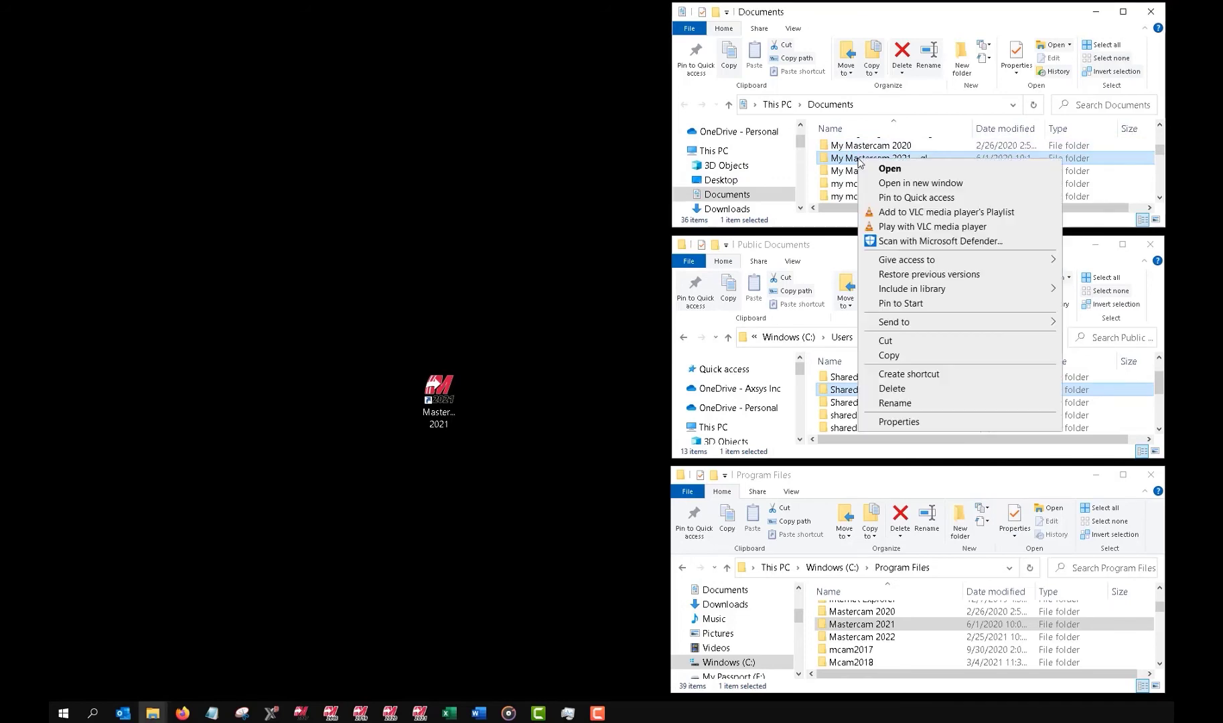
pyautogui.click(897, 402)
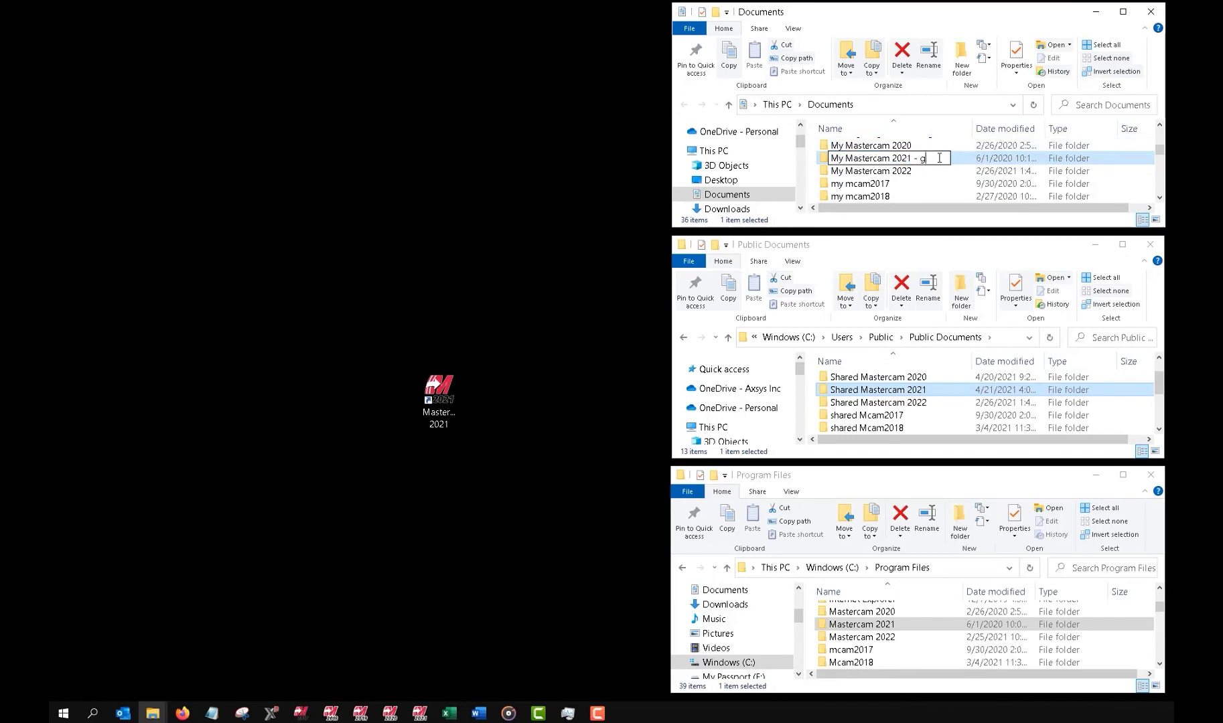
pyautogui.press('BackSpace')
pyautogui.press('BackSpace')
pyautogui.press('BackSpace')
pyautogui.press('BackSpace')
pyautogui.press('BackSpace')
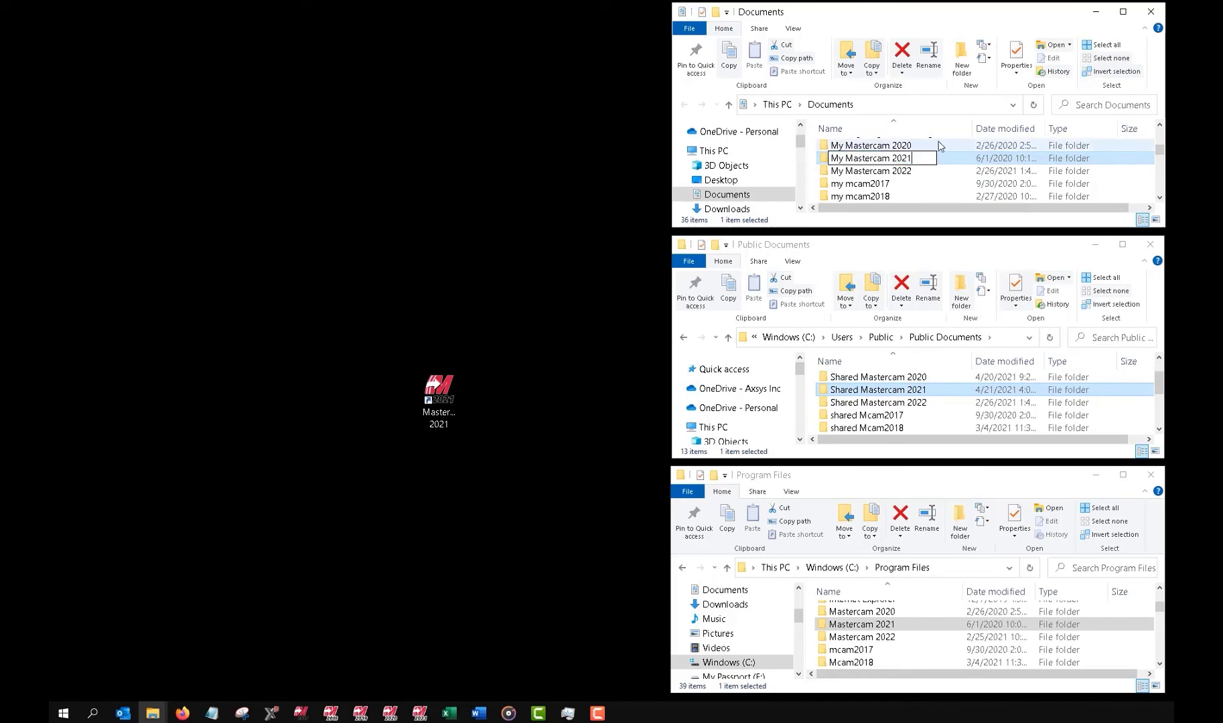
pyautogui.click(940, 135)
pyautogui.click(940, 136)
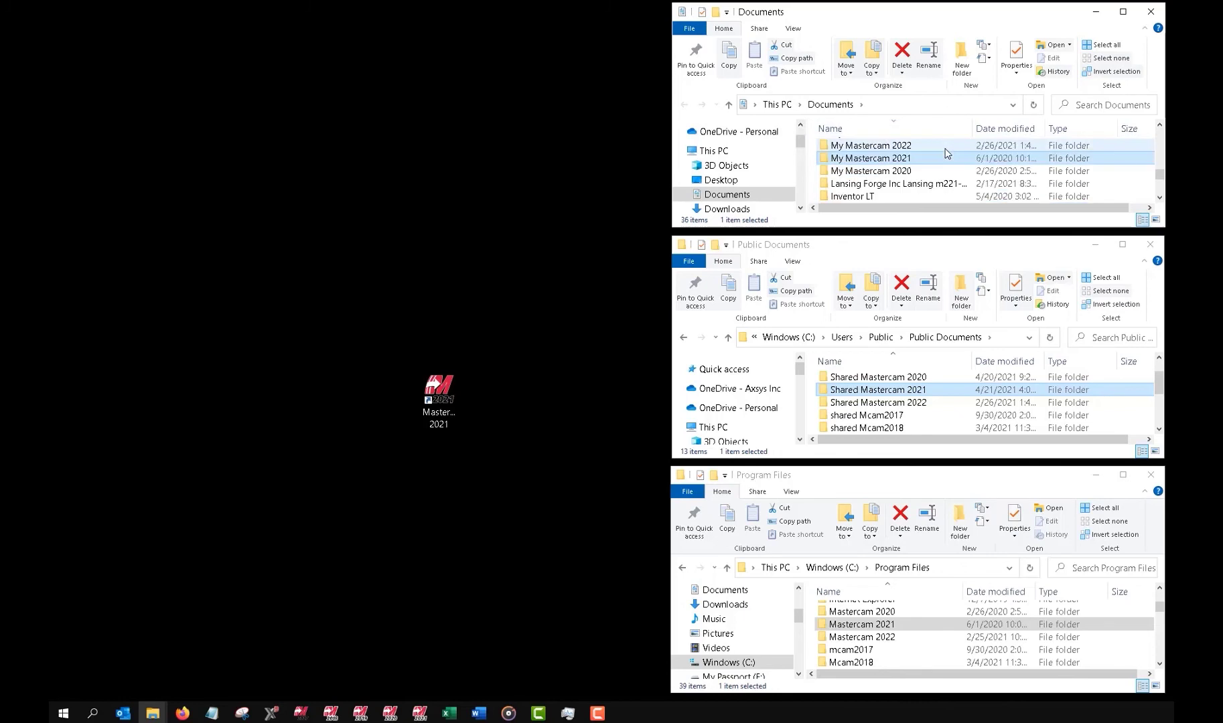
pyautogui.click(442, 398)
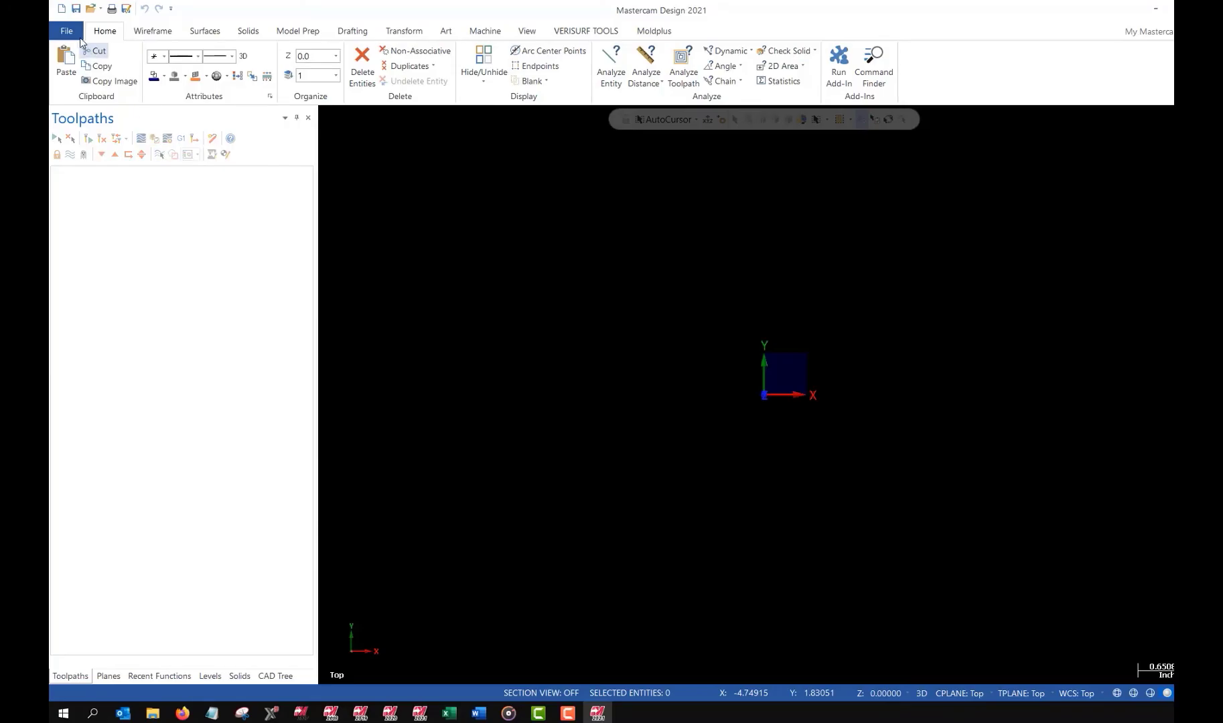
# Run Check for Updates from the Help page of Mastercam's File menu
pyautogui.click(70, 33)
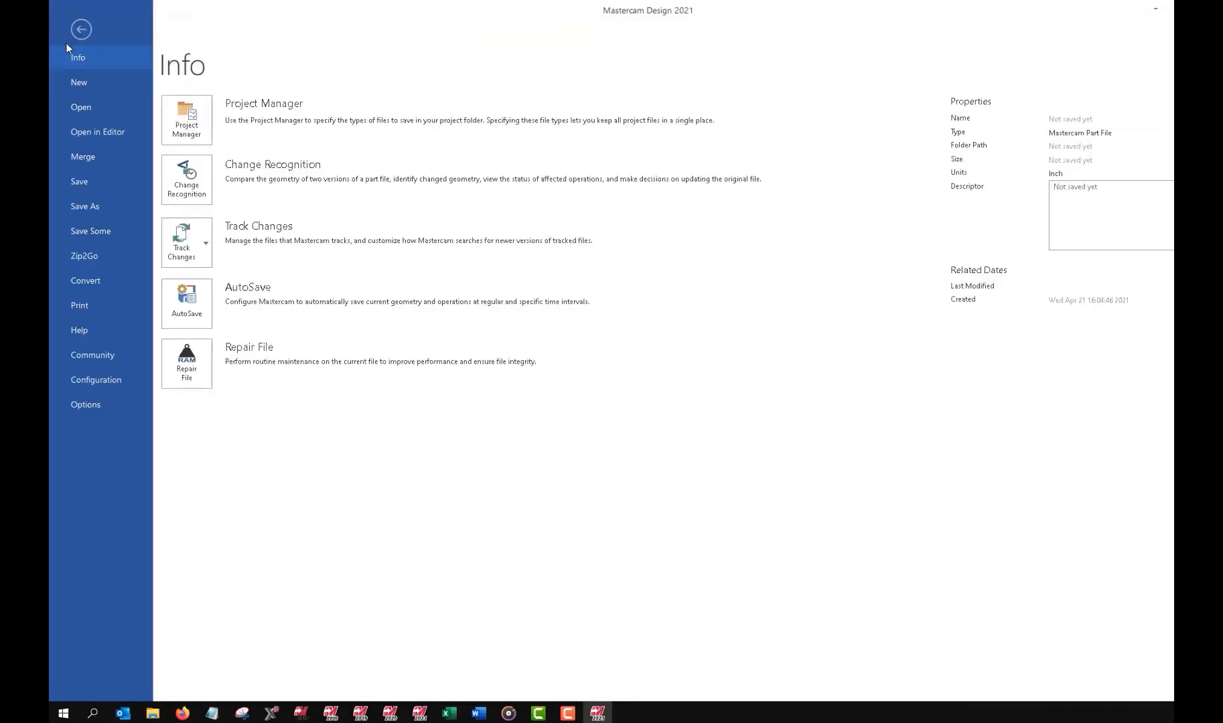
pyautogui.click(96, 334)
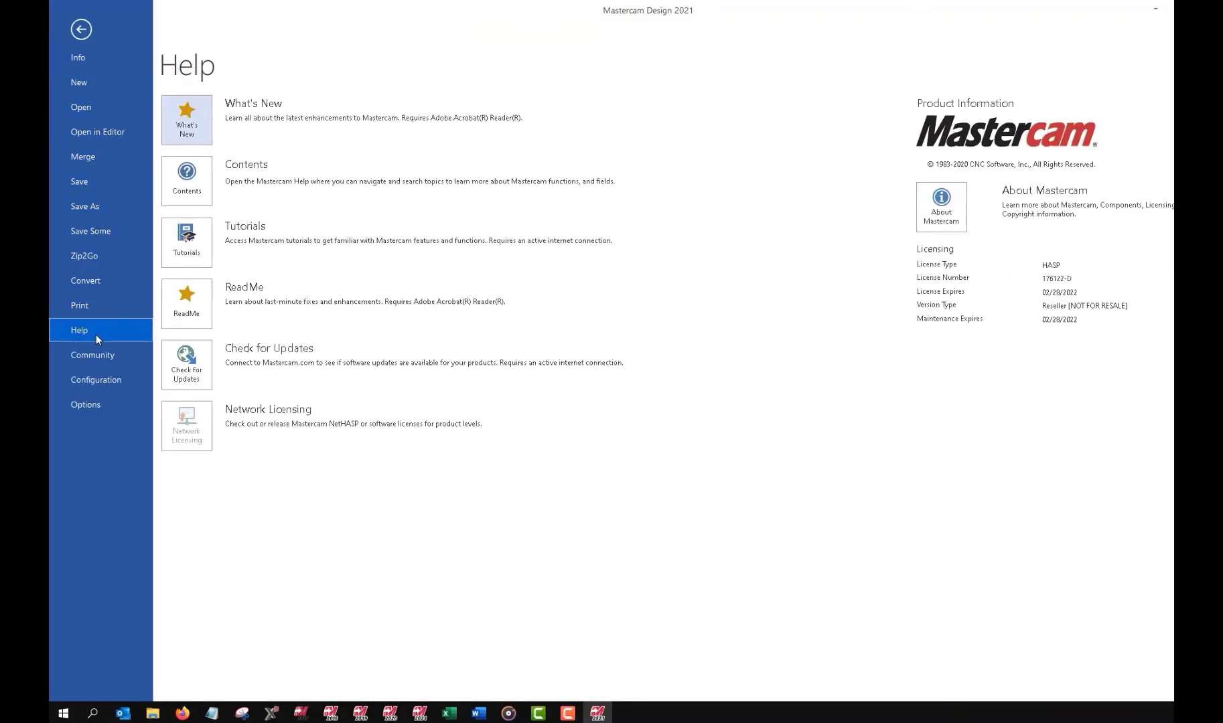
pyautogui.click(188, 365)
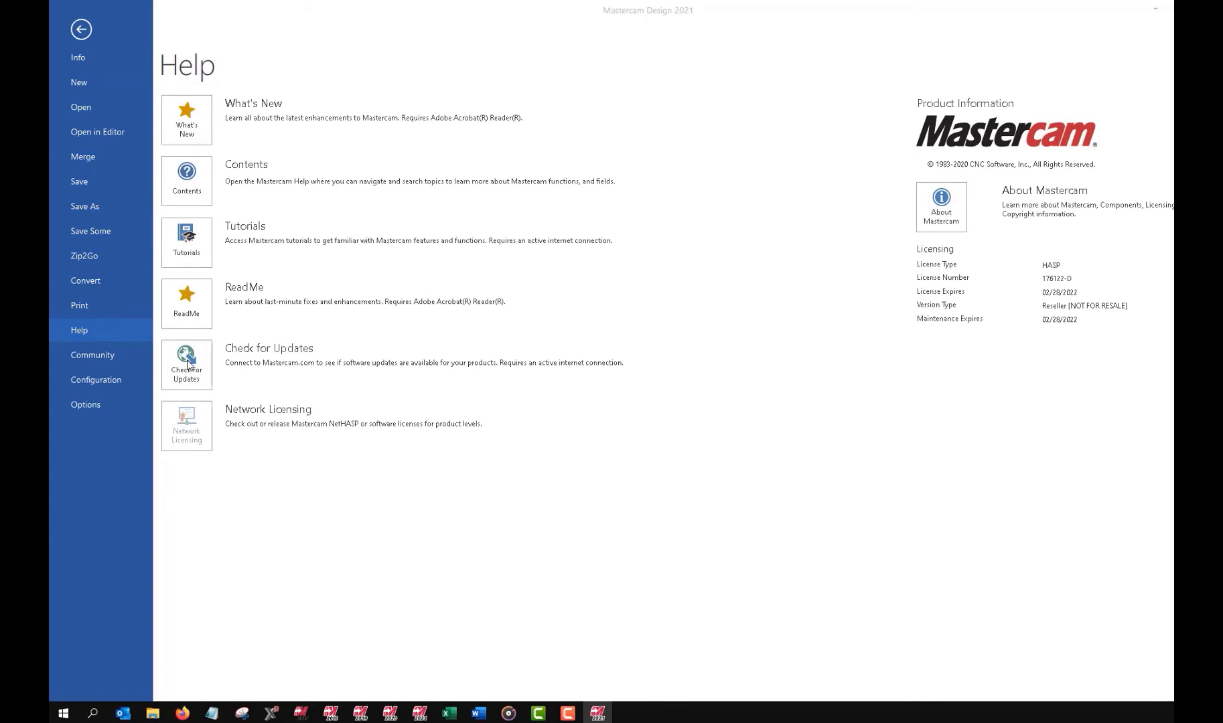